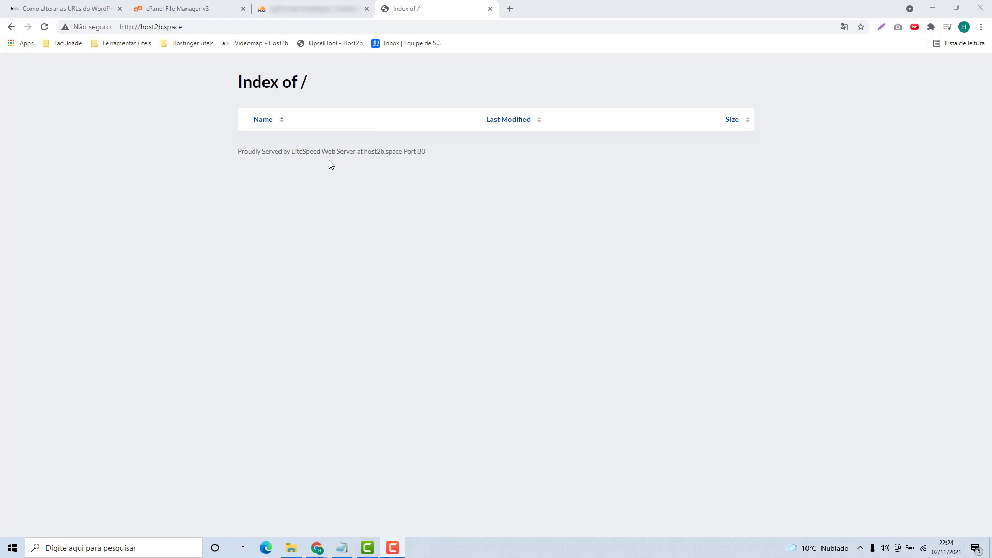
# - Review the cPanel file manager, the blogdopq_wp database in phpMyAdmin and the database credentials noted in Notepad
pyautogui.click(218, 9)
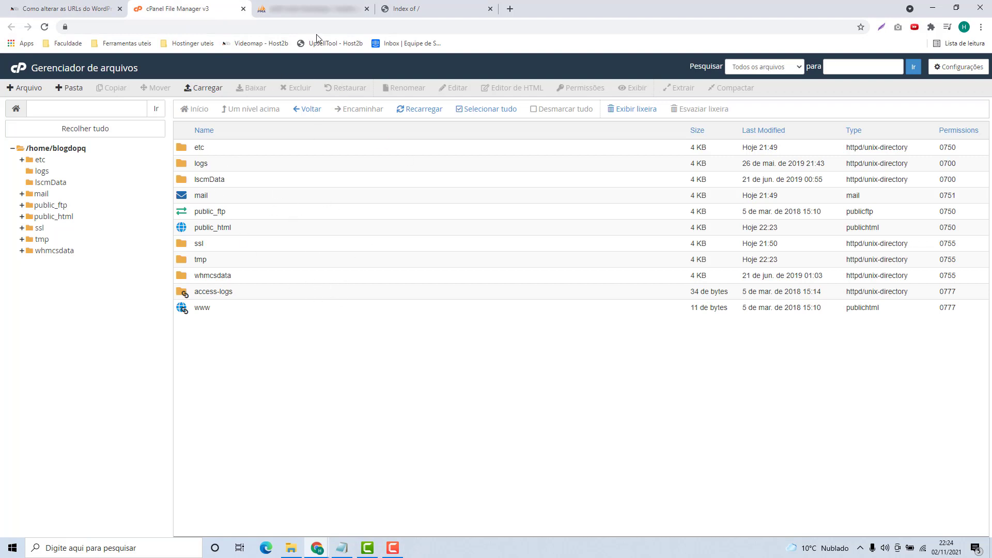
pyautogui.click(323, 8)
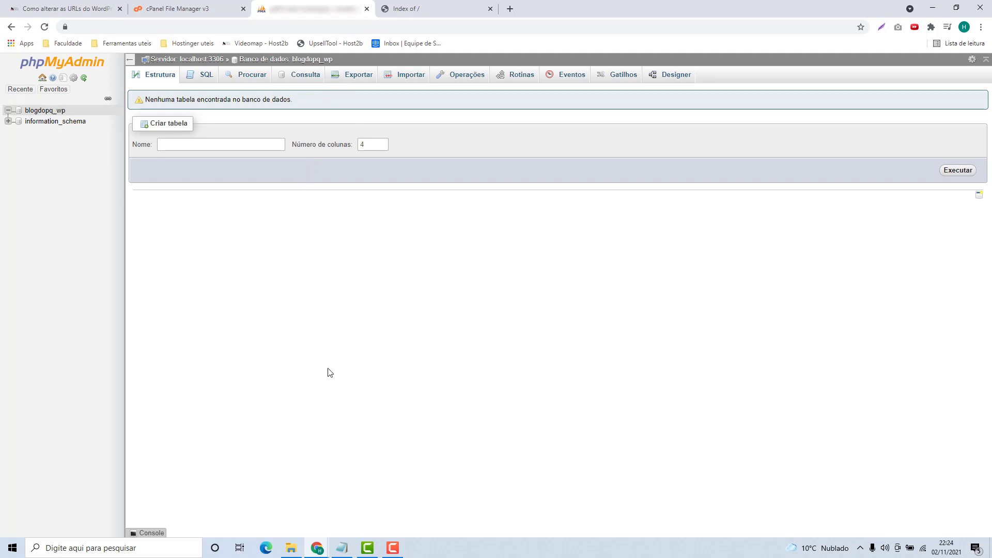
pyautogui.moveTo(344, 545)
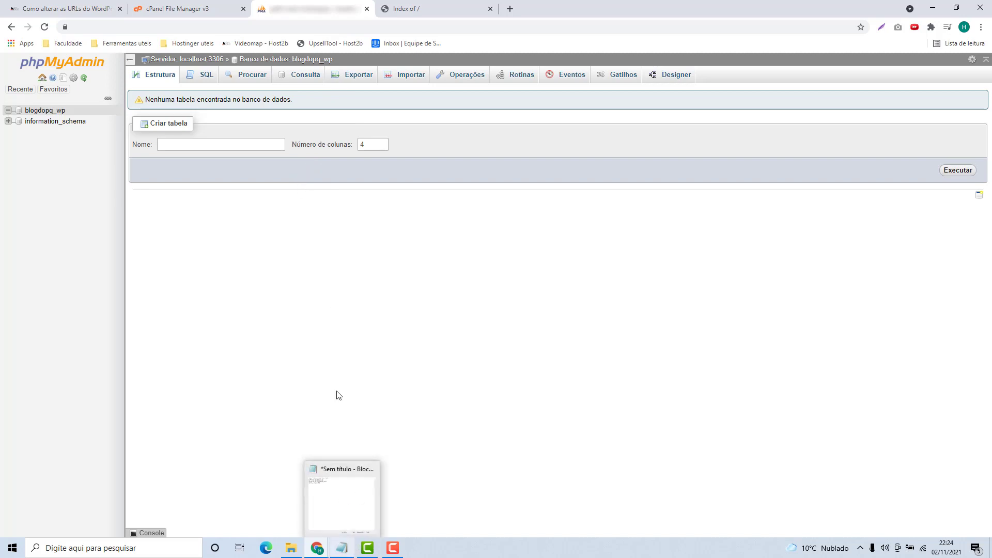
pyautogui.click(332, 490)
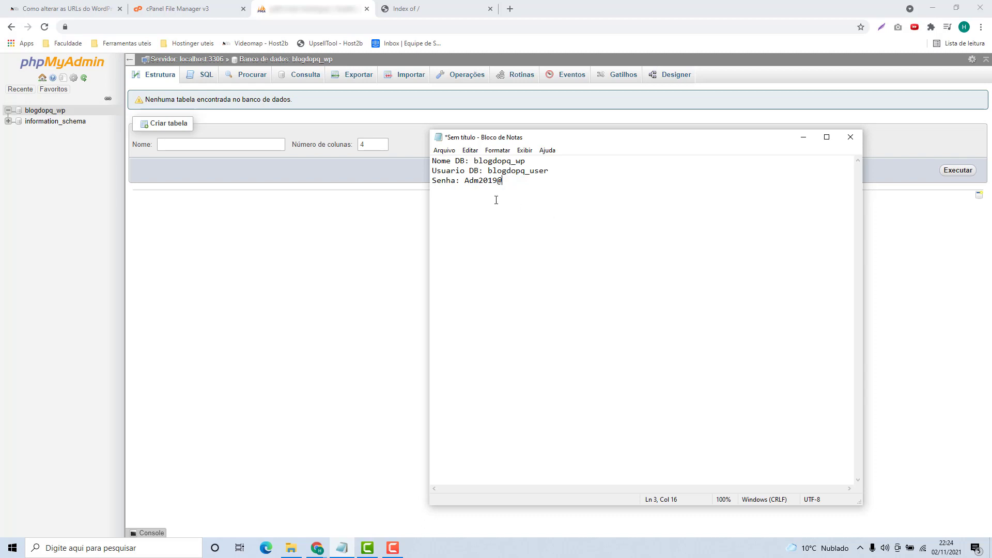
pyautogui.hotkey('ctrl', 'a')
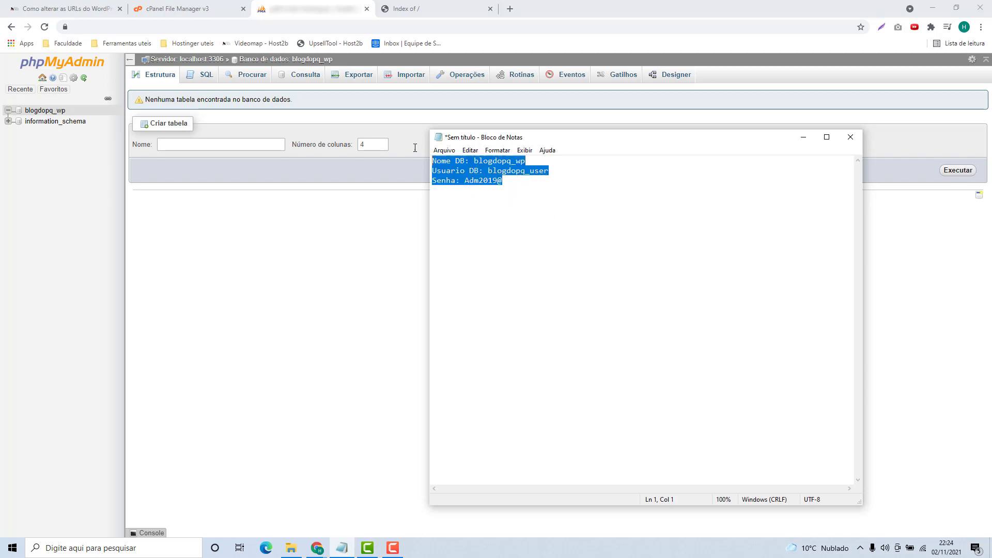
pyautogui.click(510, 228)
pyautogui.click(331, 253)
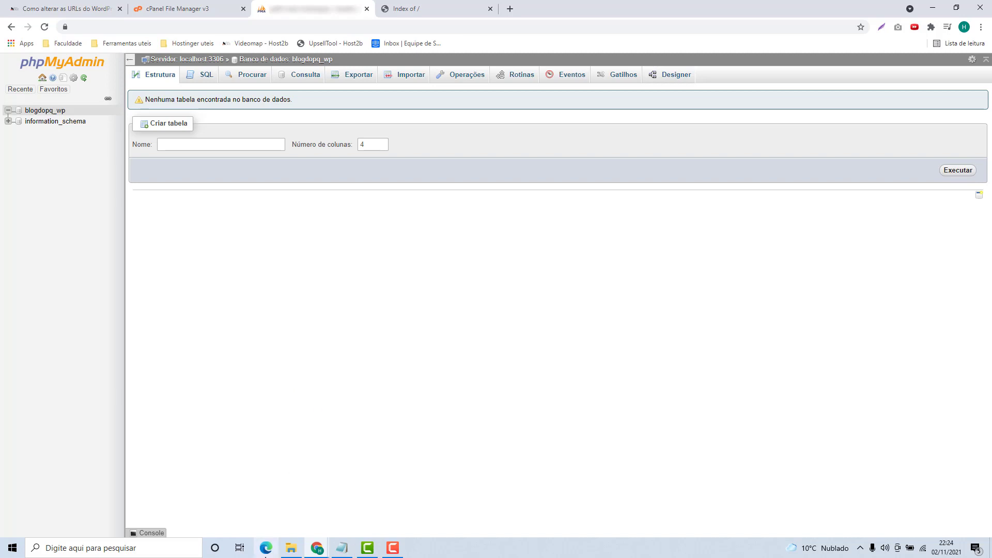
# - Launch the XAMPP Control Panel and start the Apache and MySQL modules
pyautogui.click(159, 551)
pyautogui.write('x')
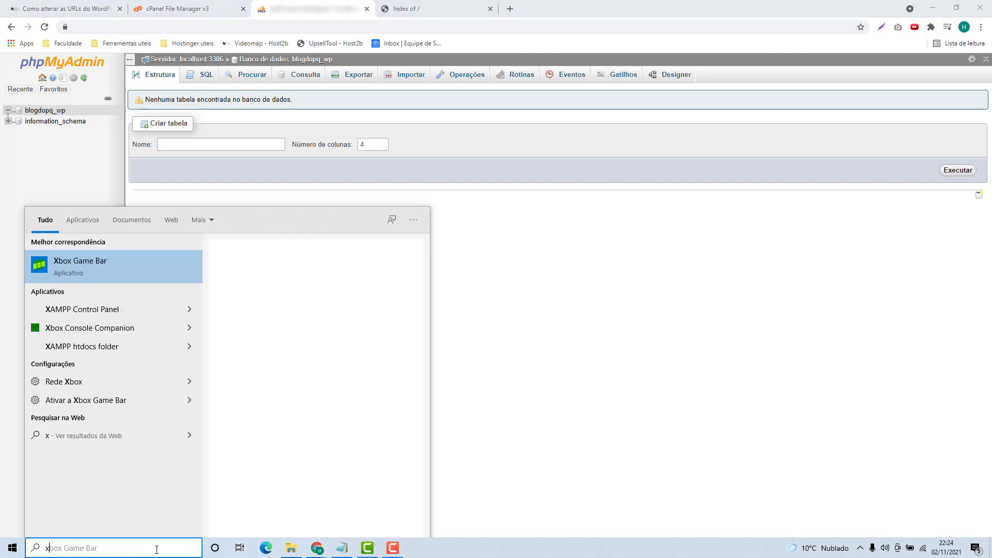
pyautogui.write('ampp')
pyautogui.press('Return')
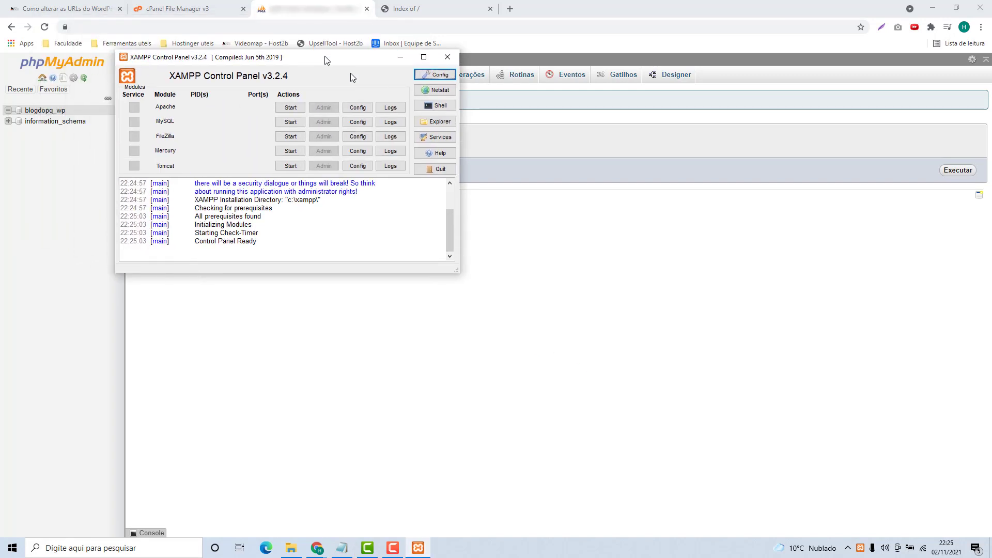
pyautogui.moveTo(350, 73); pyautogui.dragTo(545, 191)
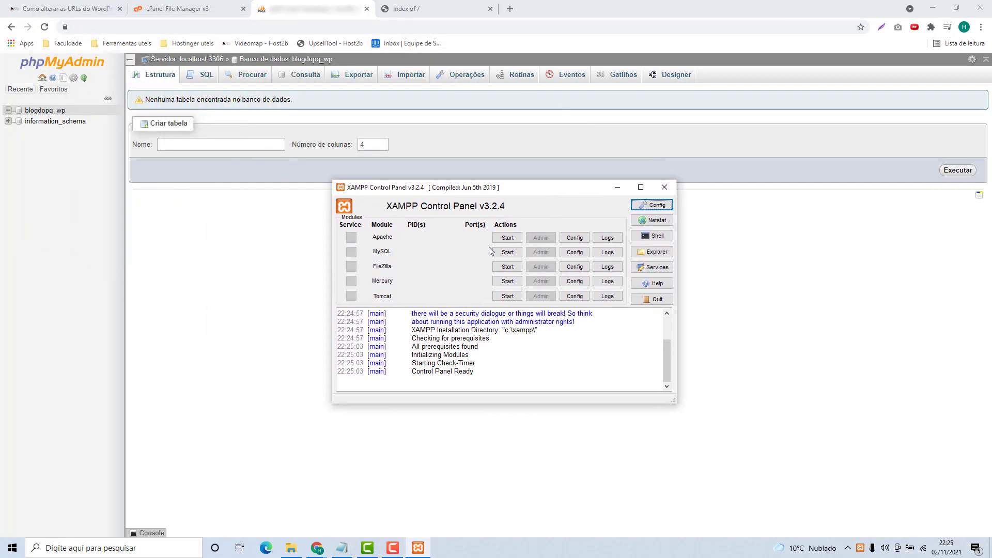
pyautogui.click(505, 239)
pyautogui.click(506, 252)
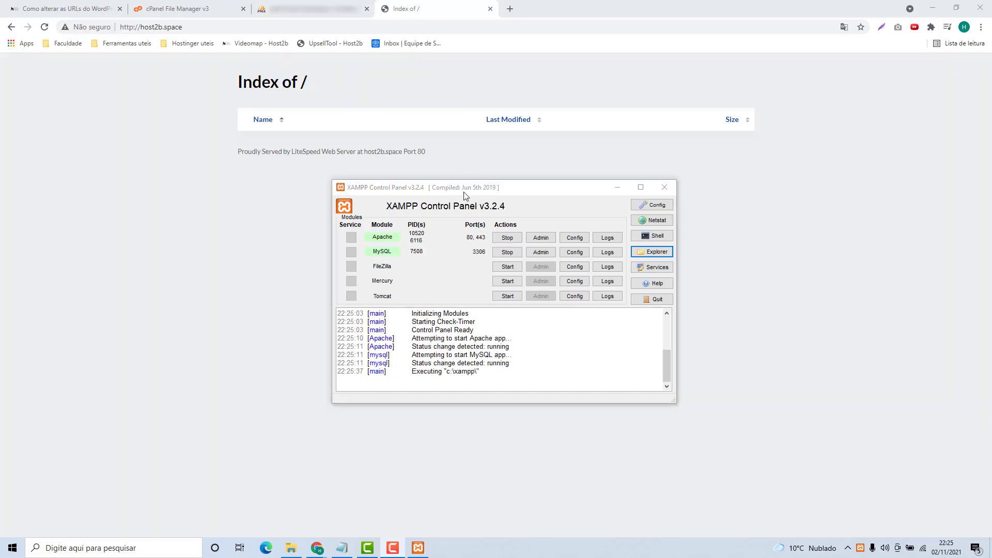
# - Open the local WordPress folder C:\xampp\htdocs\wp in File Explorer
pyautogui.click(653, 253)
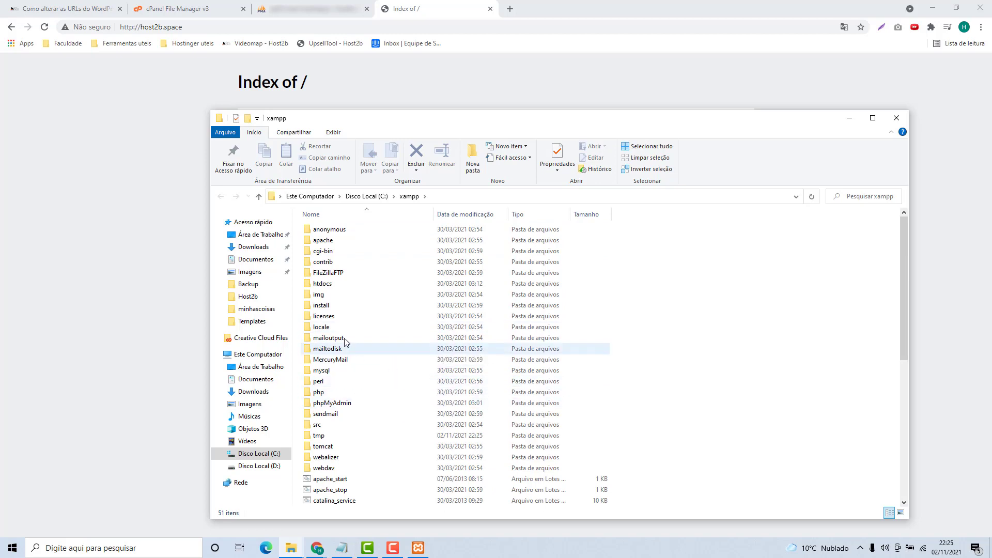
pyautogui.click(250, 236)
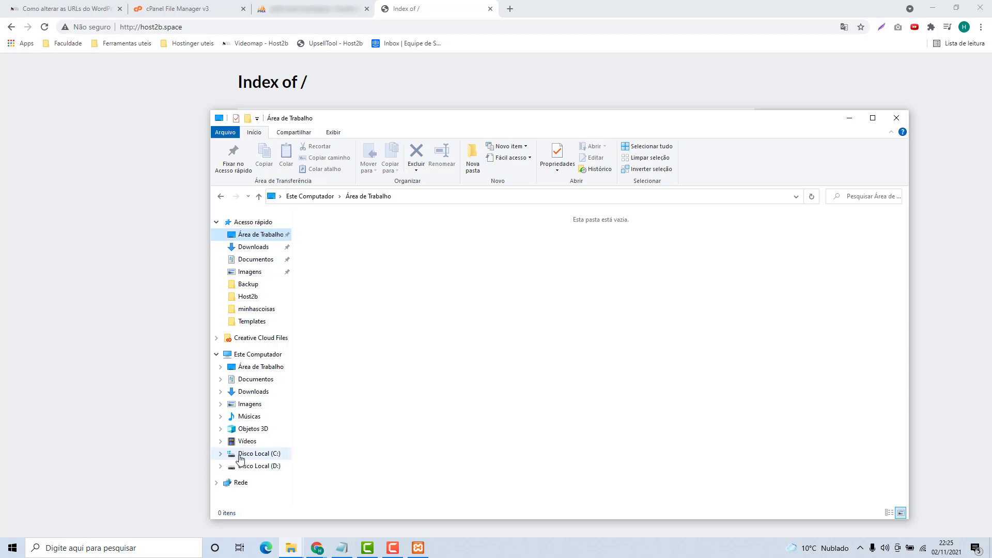
pyautogui.click(259, 455)
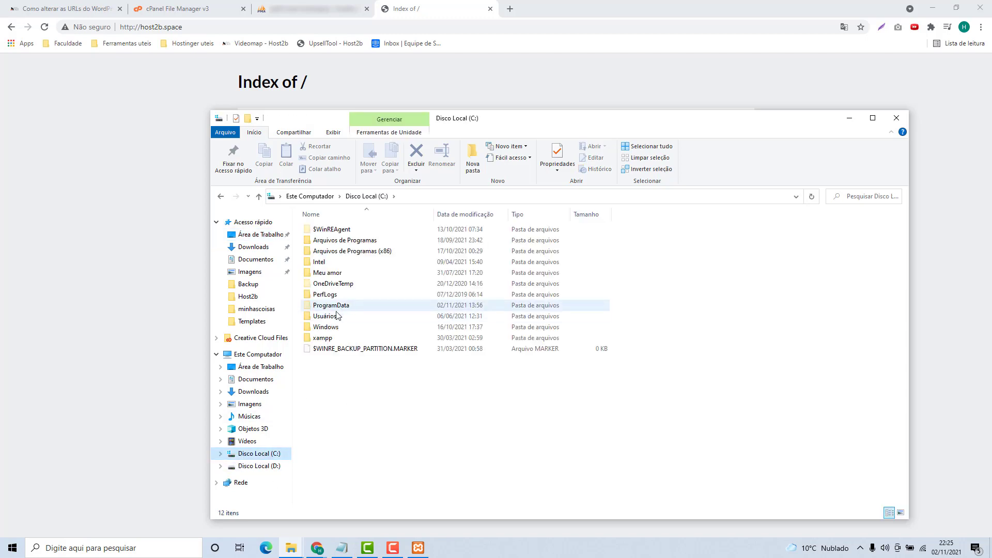
pyautogui.doubleClick(326, 339)
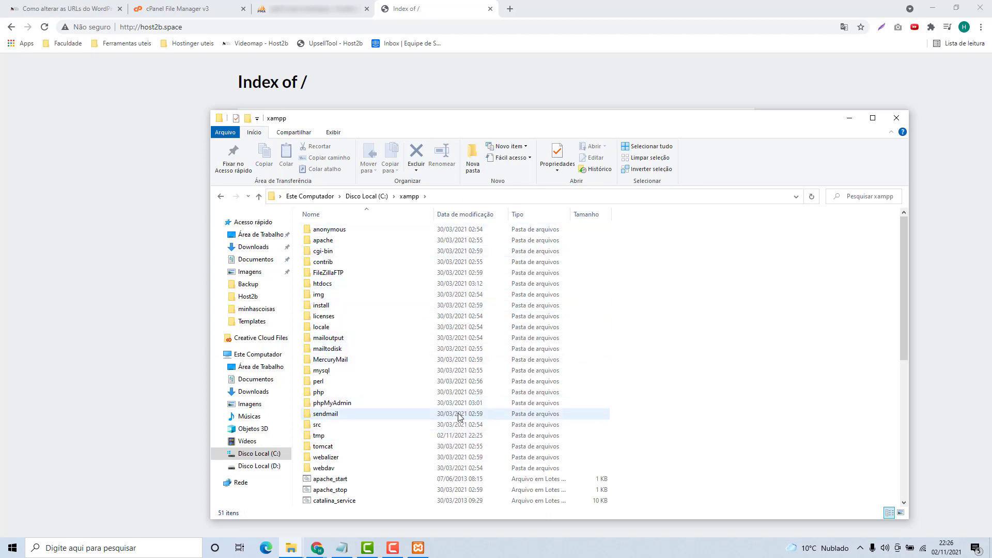
pyautogui.doubleClick(325, 288)
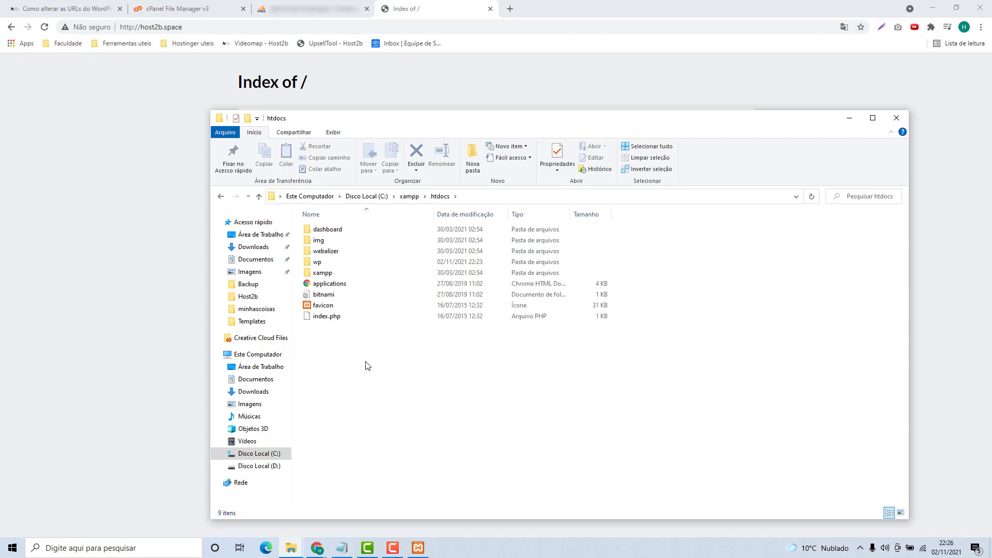
pyautogui.doubleClick(325, 265)
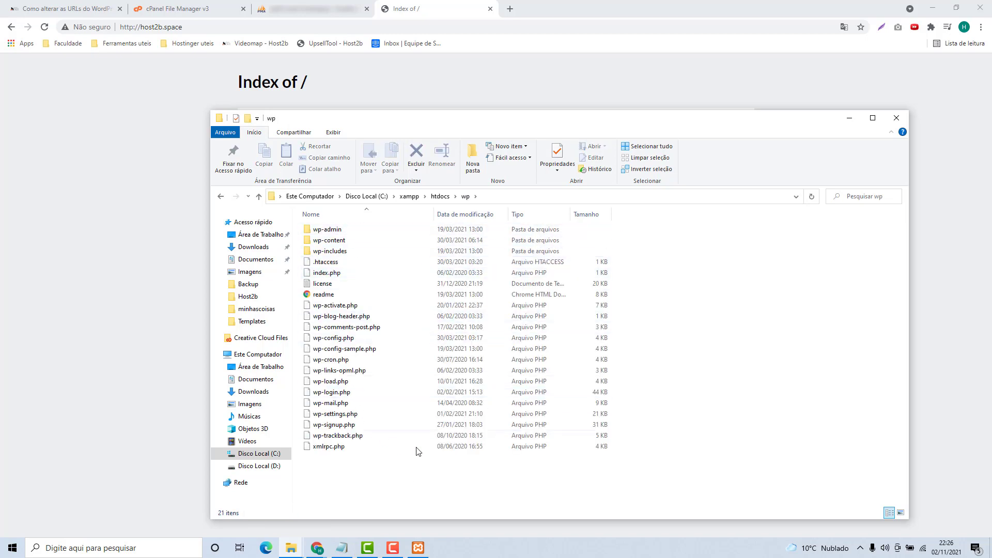
# - Compress all files and folders of the local WordPress site into a ZIP archive named wp.zip, and select the archive
pyautogui.moveTo(414, 468); pyautogui.dragTo(346, 117)
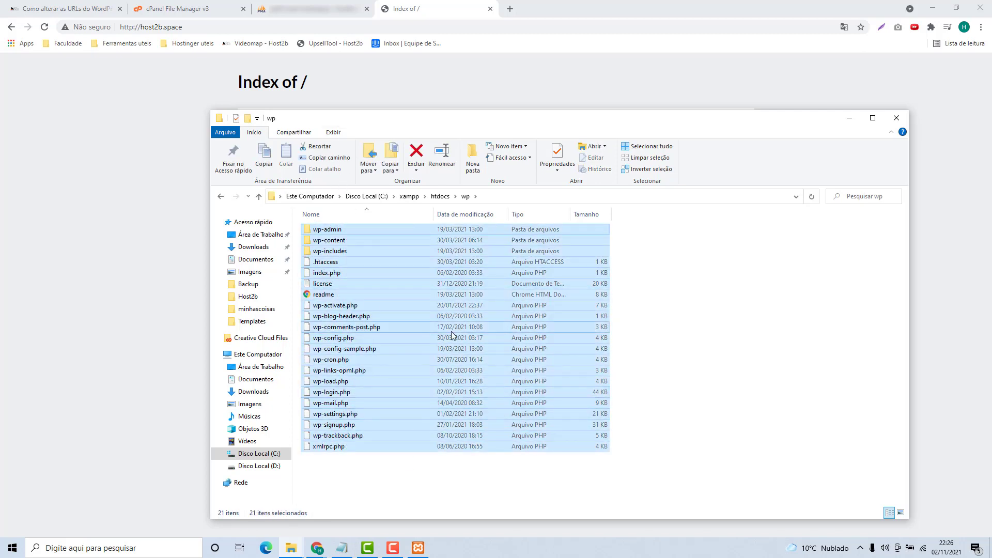
pyautogui.click(395, 467)
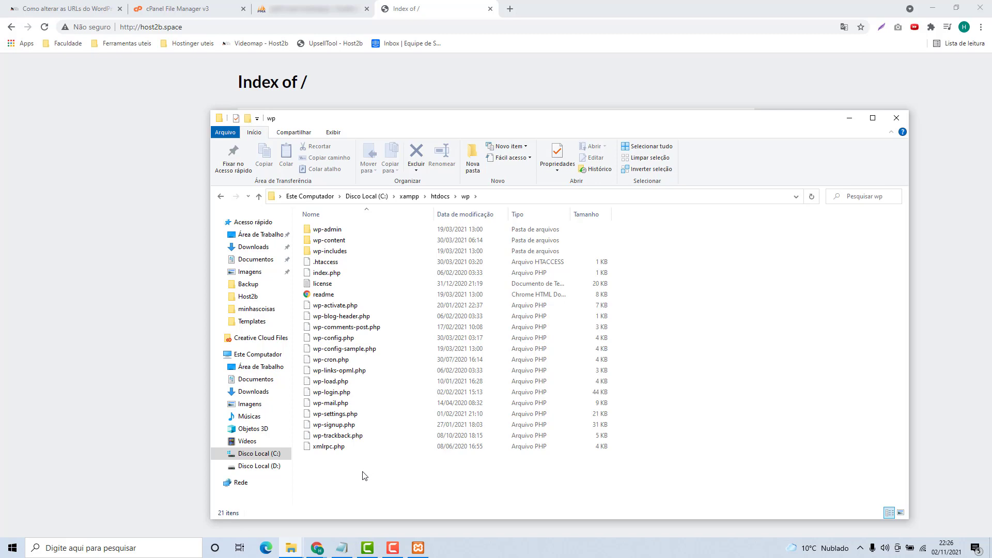
pyautogui.moveTo(365, 476); pyautogui.dragTo(347, 222)
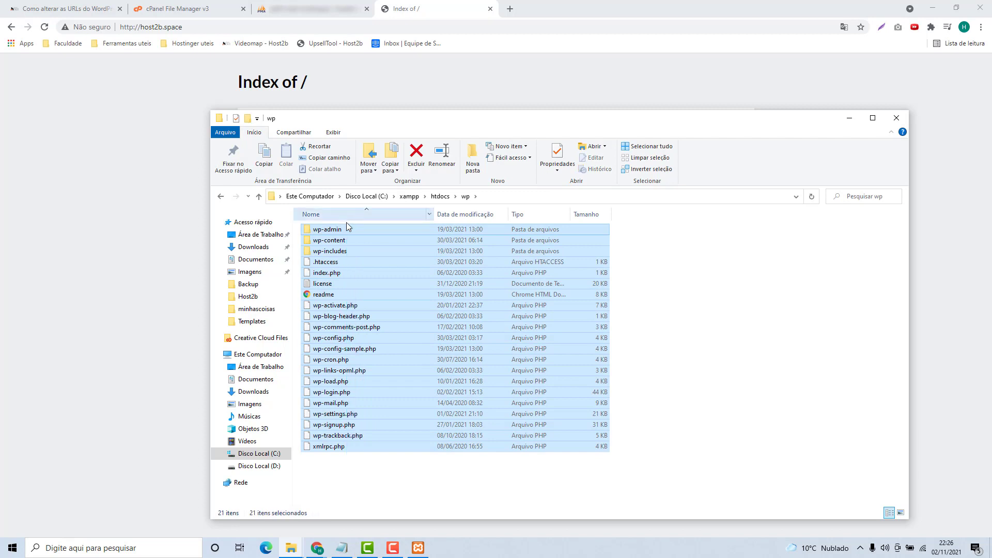
pyautogui.rightClick(341, 231)
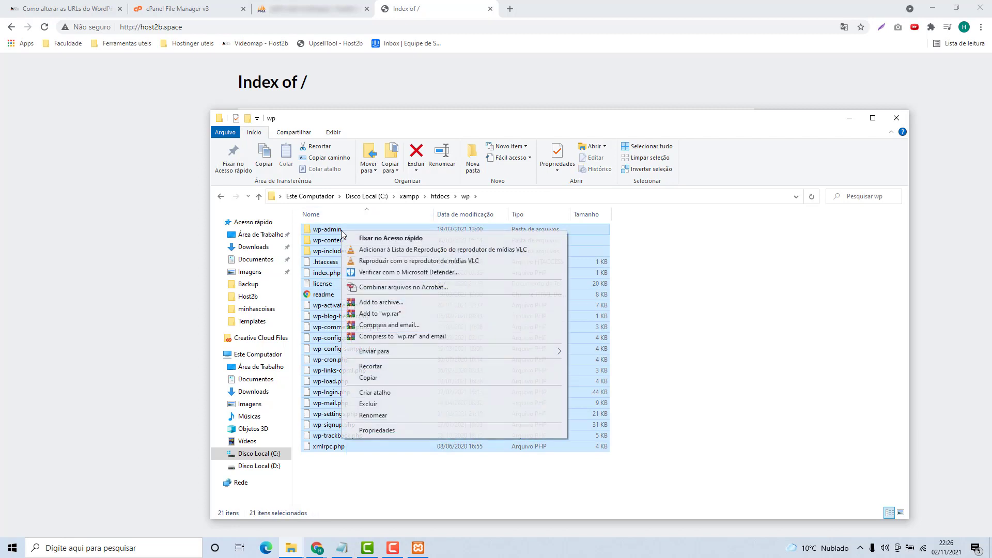
pyautogui.click(369, 303)
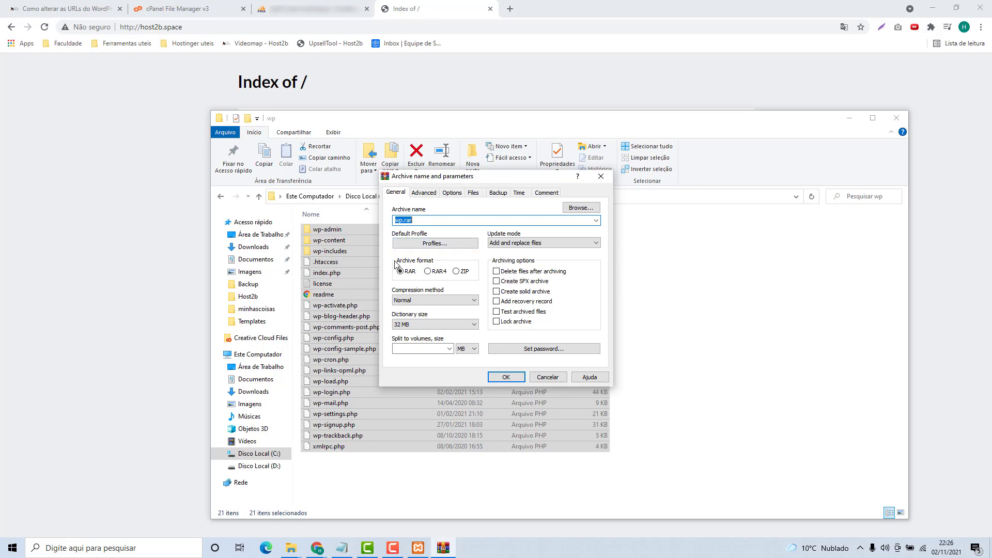
pyautogui.click(458, 272)
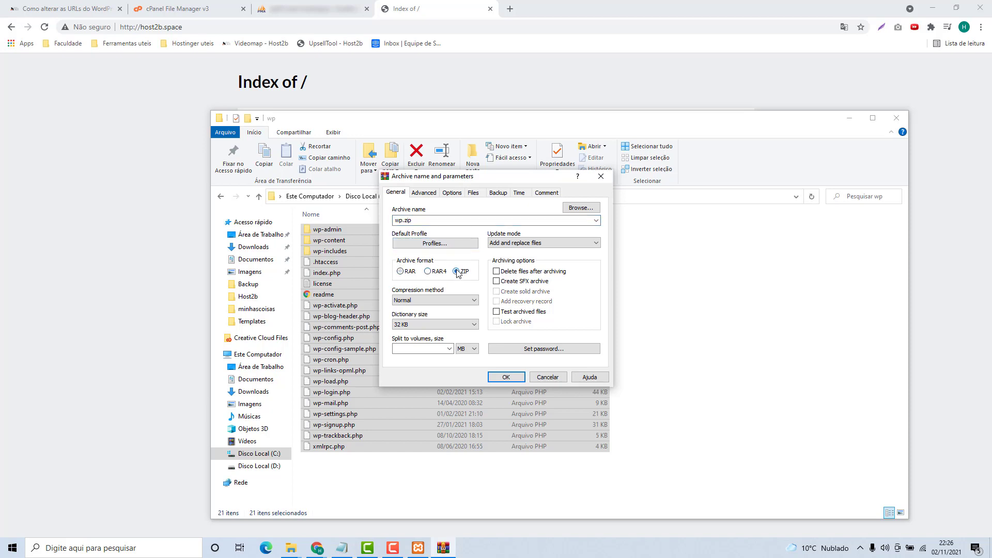
pyautogui.click(492, 379)
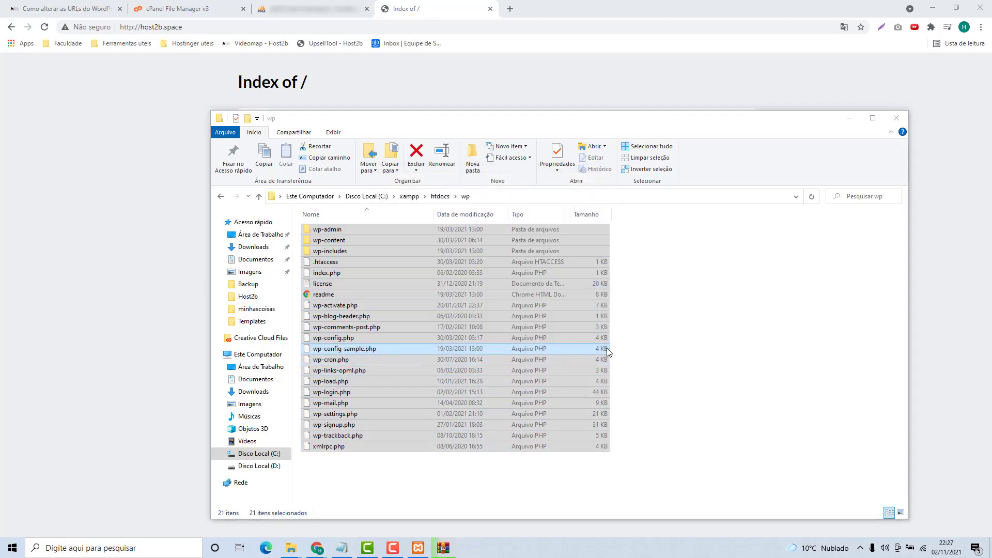
pyautogui.click(641, 359)
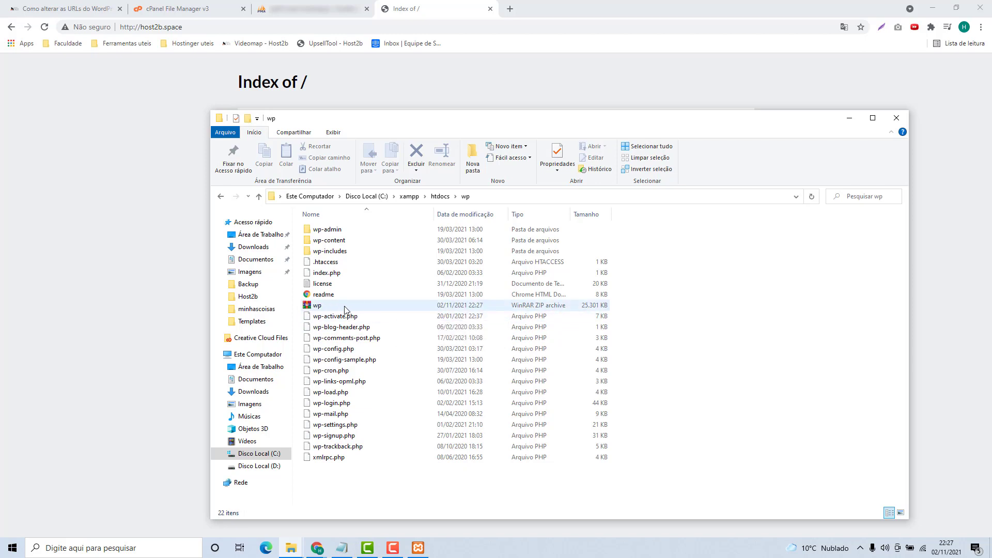
pyautogui.click(332, 308)
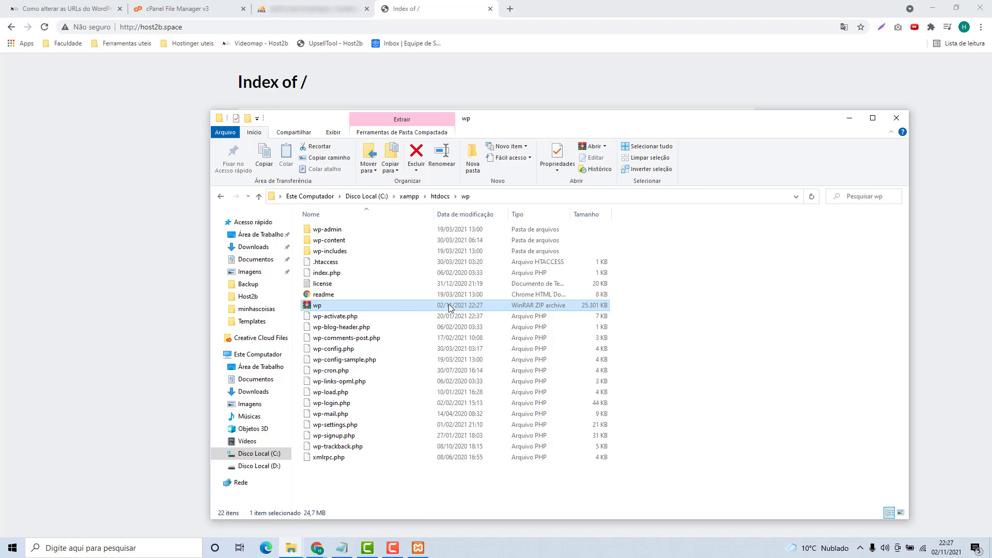
# - Switch to the cPanel File Manager in the browser and open the file upload page for the public_html folder
pyautogui.click(187, 13)
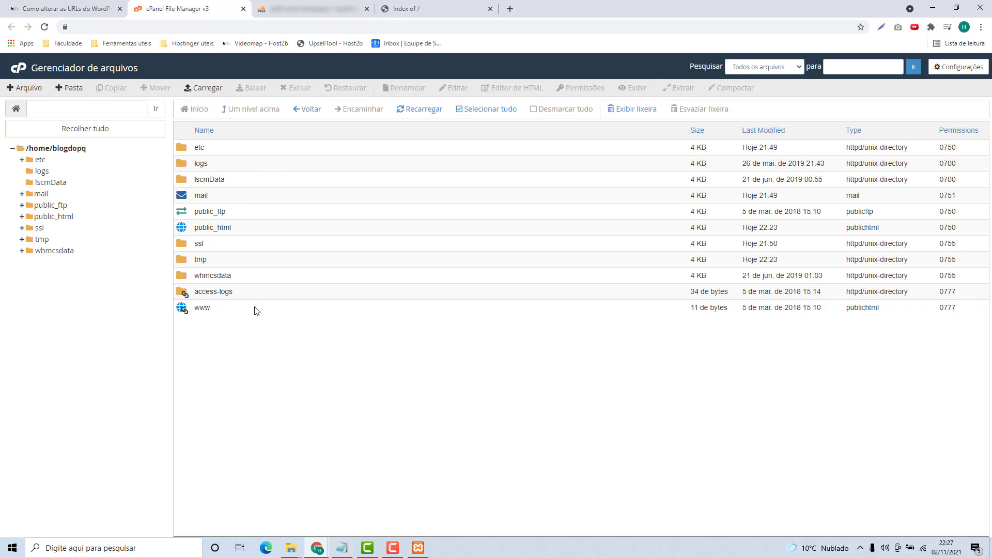
pyautogui.doubleClick(243, 232)
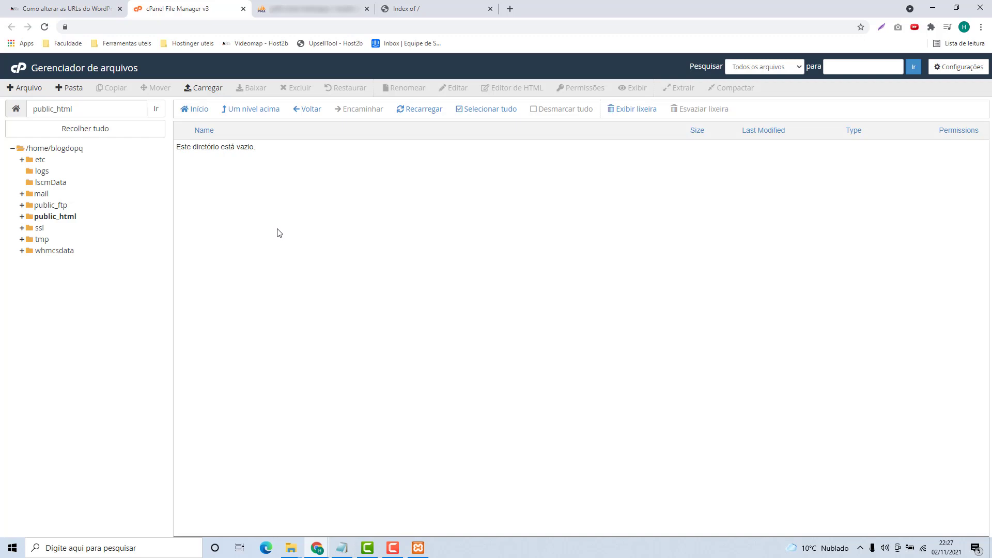
pyautogui.click(205, 90)
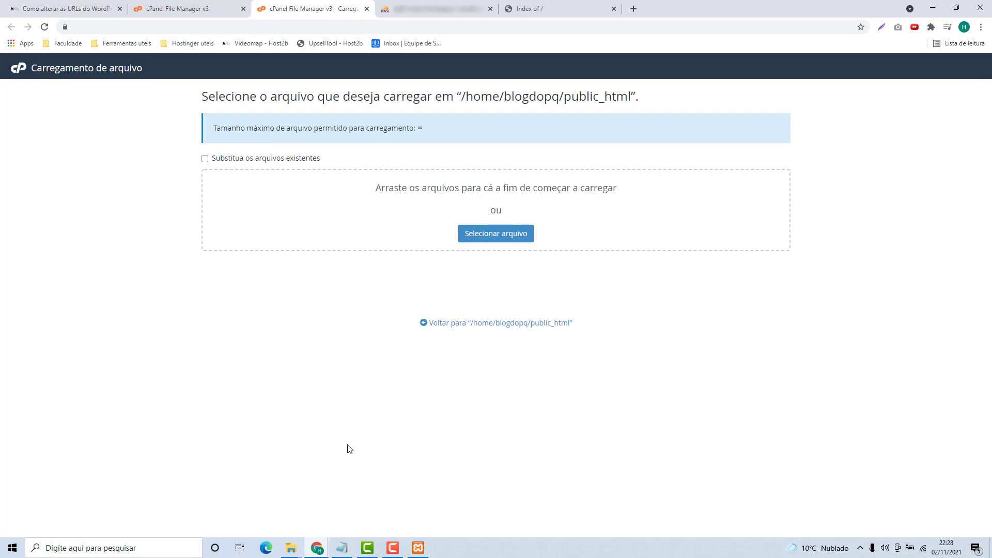
# - Upload wp.zip from the local wp folder to public_html and return to that folder's file list
pyautogui.moveTo(291, 548)
pyautogui.click(328, 519)
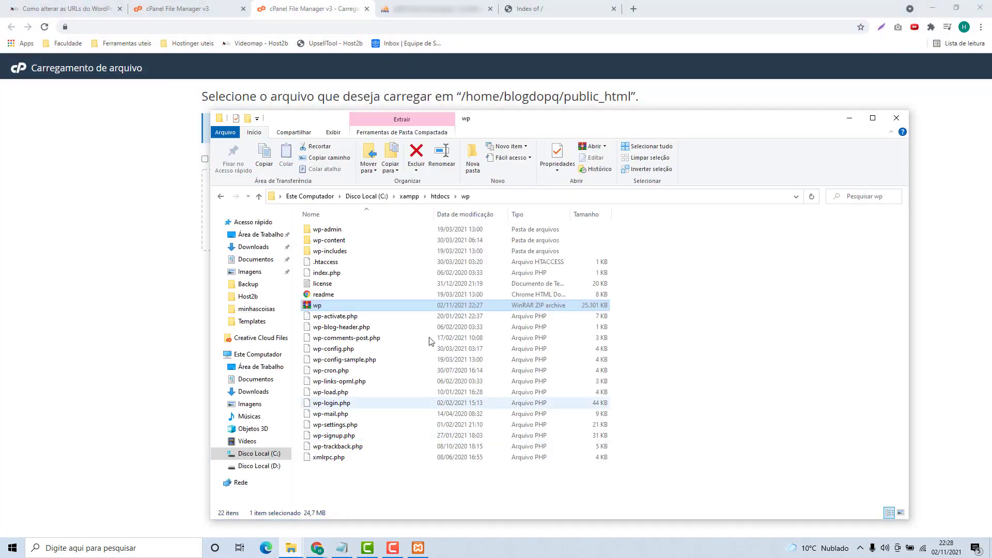
pyautogui.moveTo(513, 125); pyautogui.dragTo(500, 270)
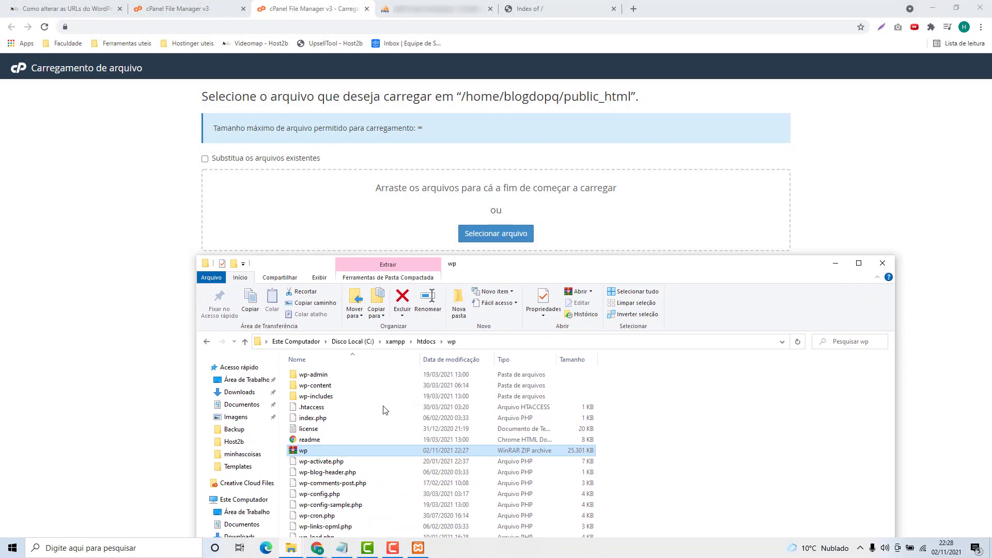
pyautogui.moveTo(390, 450); pyautogui.dragTo(506, 203)
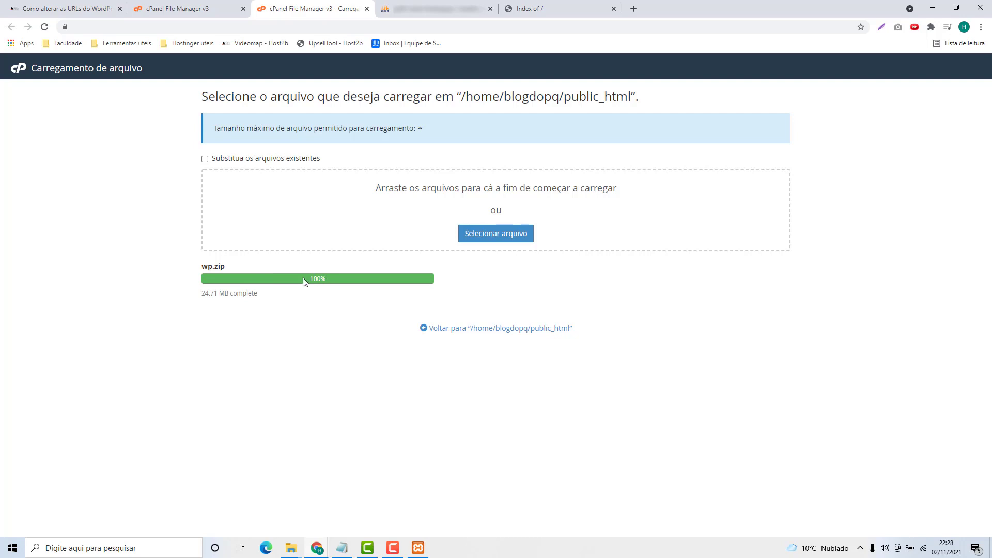
pyautogui.click(445, 331)
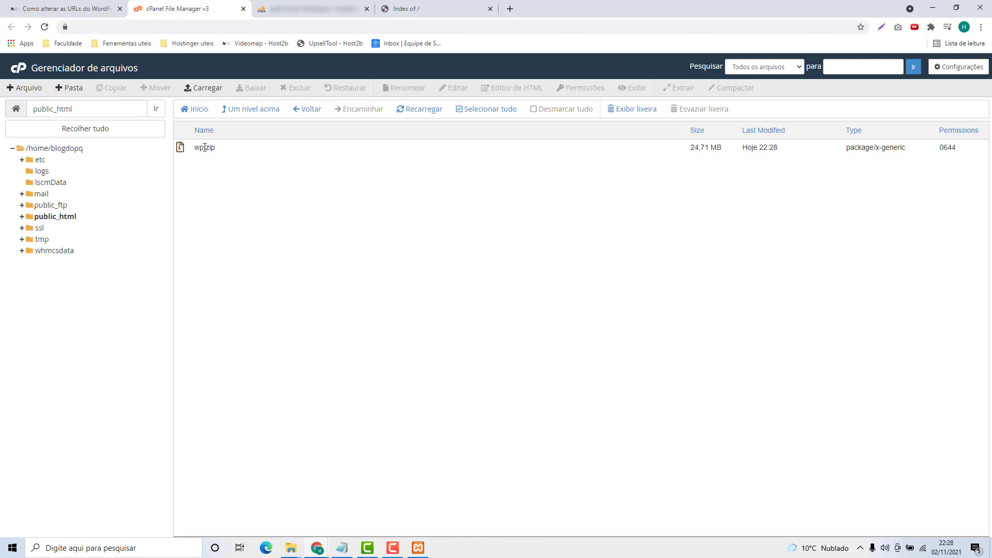
# - Extract wp.zip into the /public_html directory
pyautogui.click(226, 151)
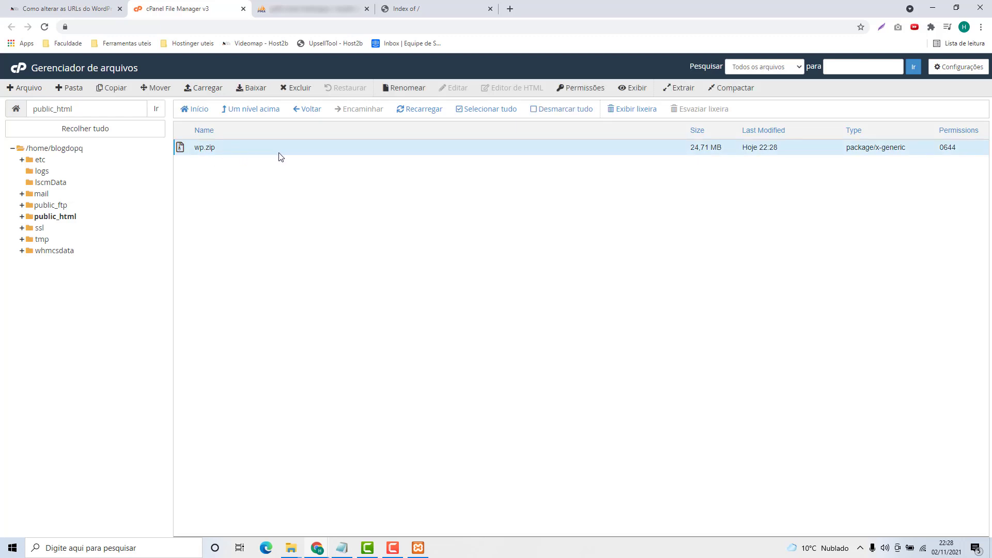
pyautogui.click(677, 89)
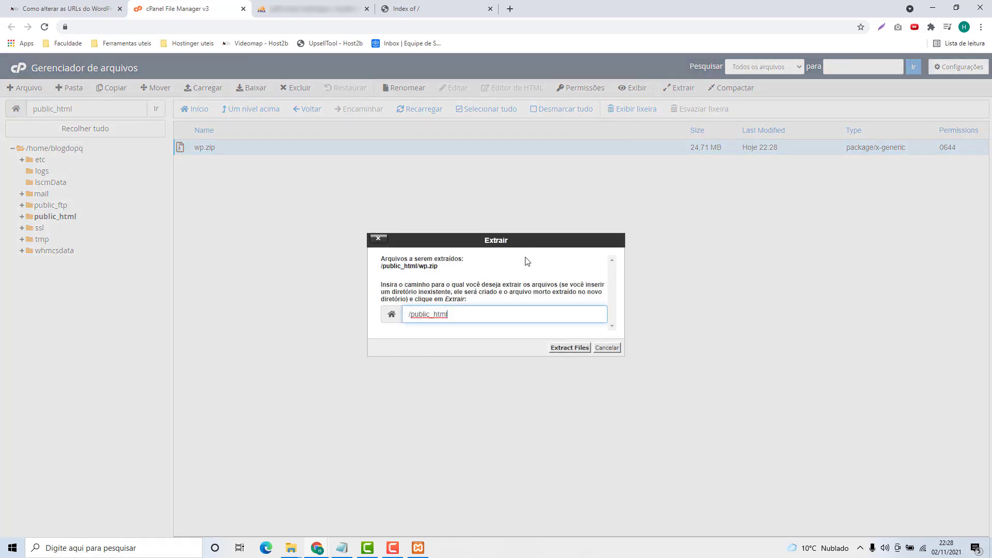
pyautogui.click(568, 349)
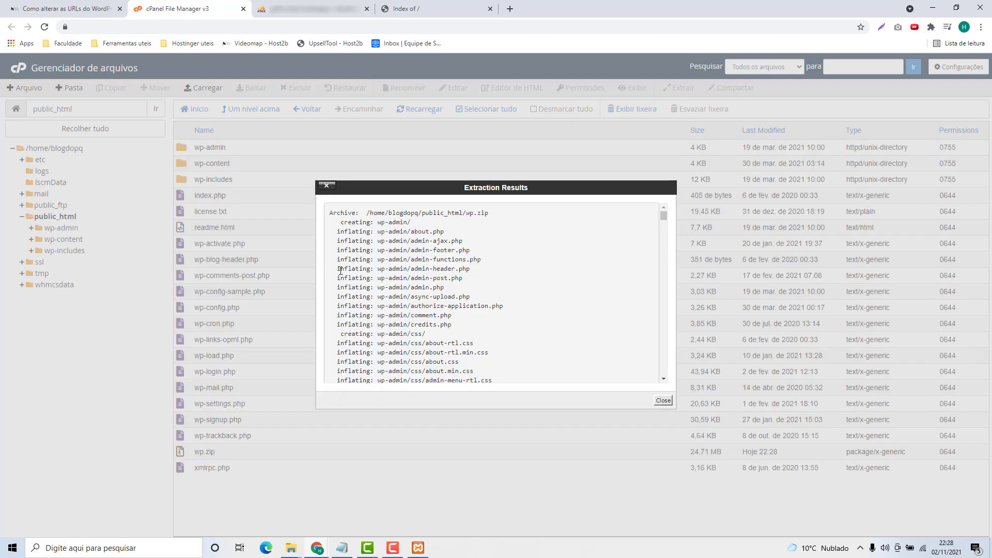
# - Dismiss the extraction results and move wp.zip from public_html to the trash
pyautogui.click(664, 402)
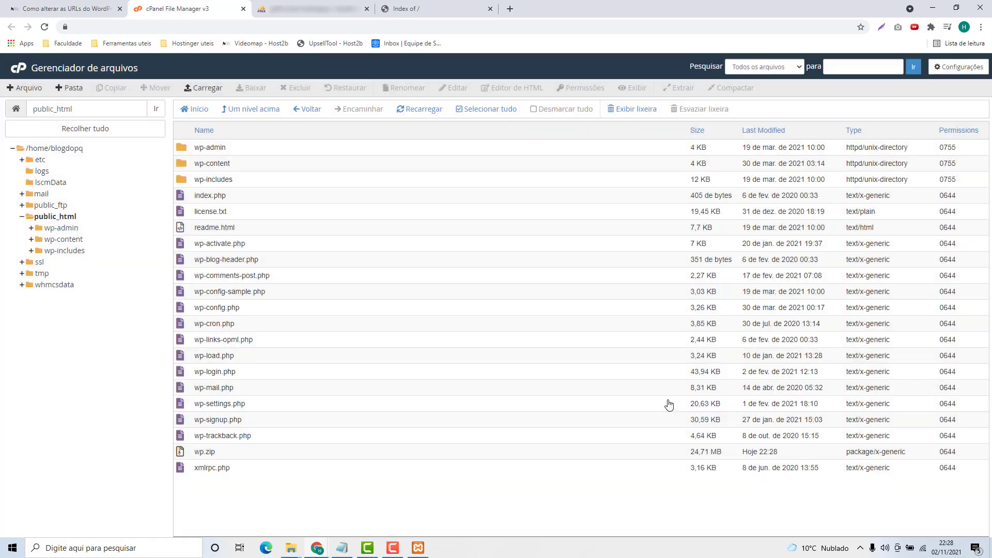
pyautogui.click(235, 457)
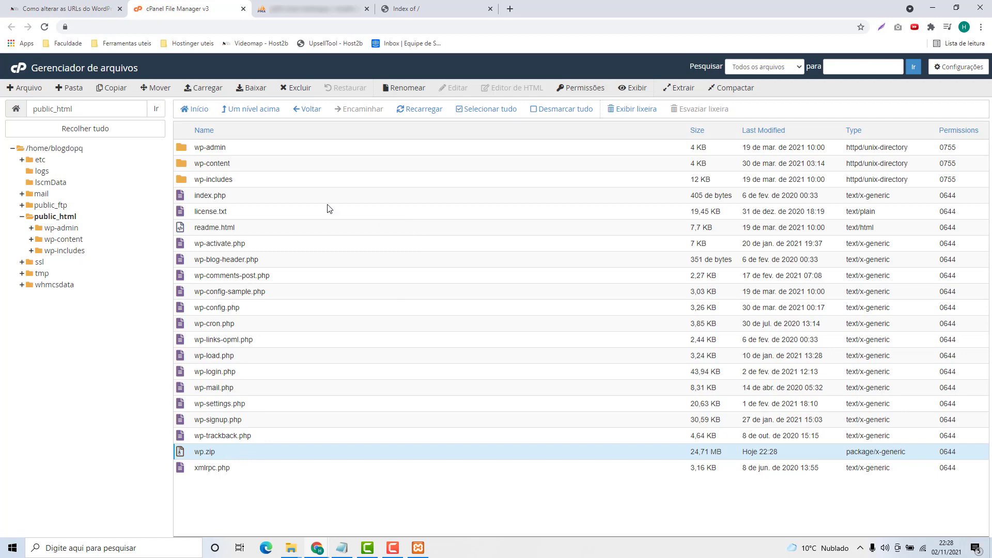
pyautogui.click(295, 87)
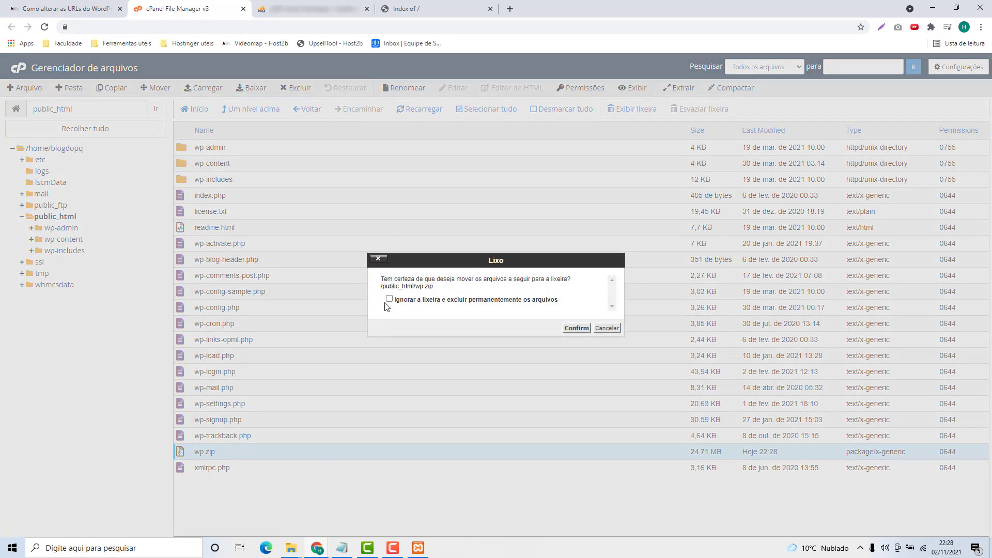
pyautogui.click(577, 329)
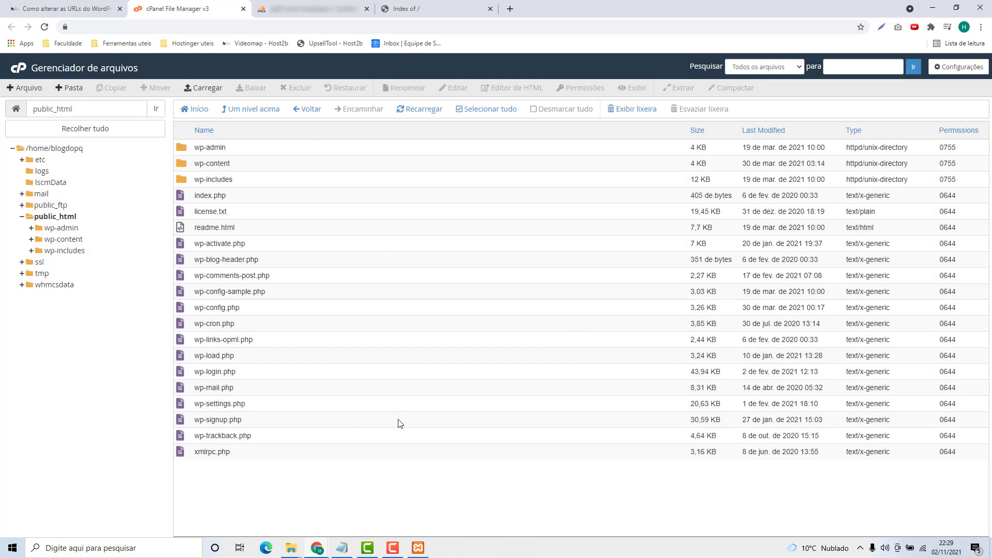
# - Reload host2b.space to check the site's response, and return to the cPanel File Manager
pyautogui.click(437, 8)
pyautogui.click(224, 27)
pyautogui.press('Return')
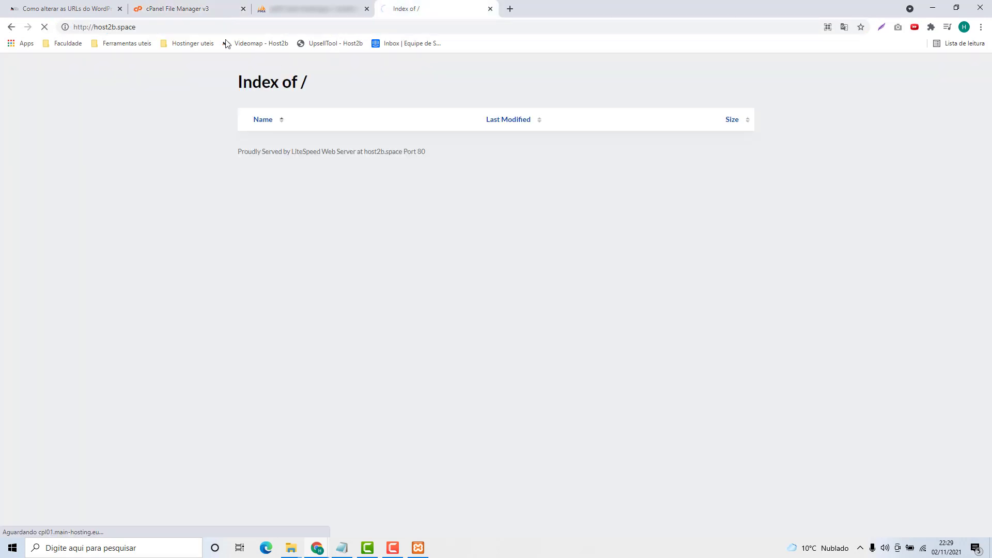
pyautogui.moveTo(317, 115); pyautogui.dragTo(659, 113)
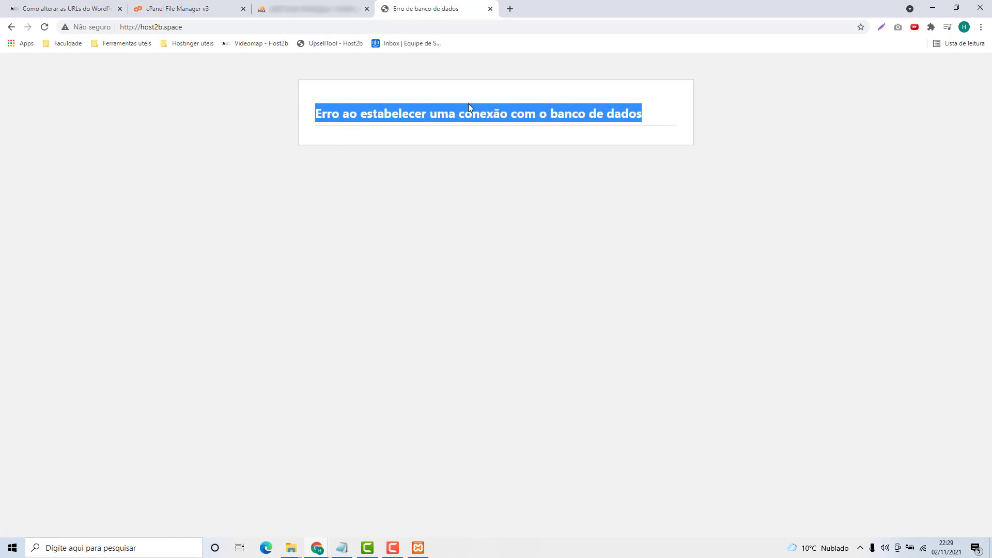
pyautogui.click(201, 7)
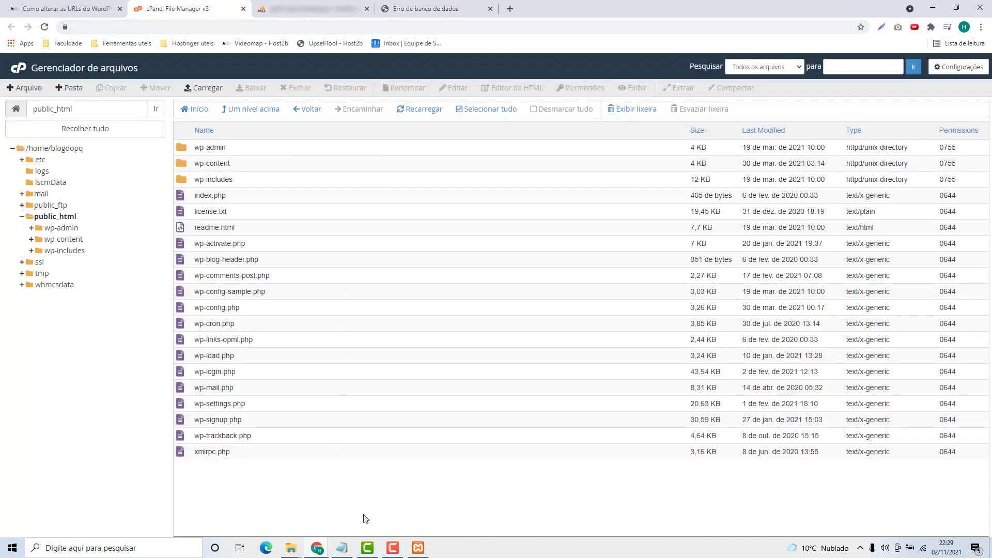
# - Switch to the XAMPP Control Panel, open the local phpMyAdmin for MySQL and show the wordpress database's tables
pyautogui.click(307, 15)
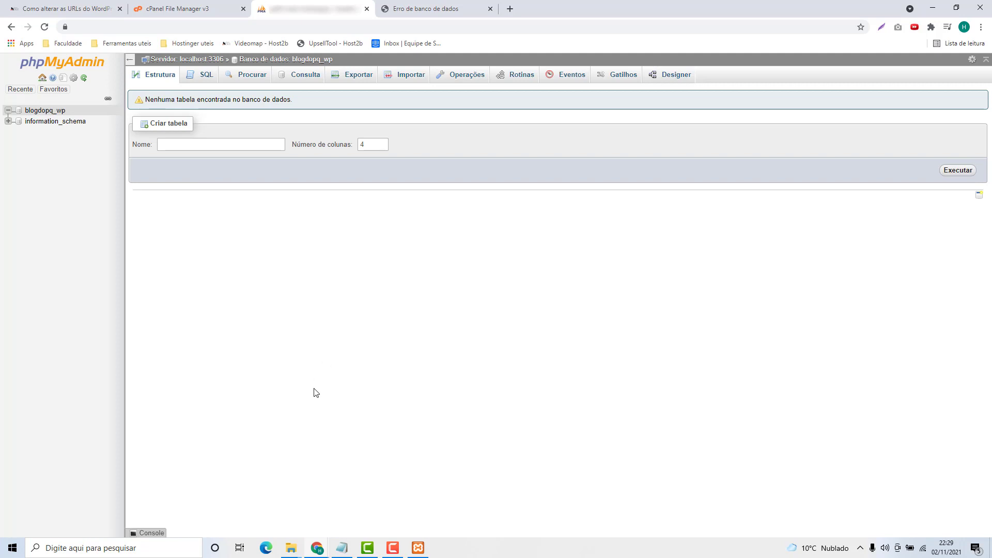
pyautogui.click(422, 550)
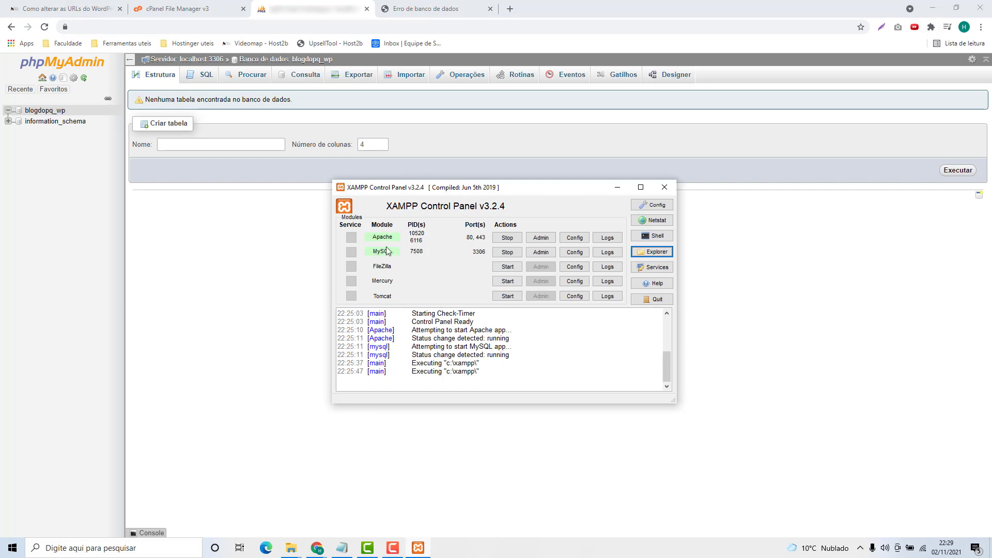
pyautogui.click(542, 253)
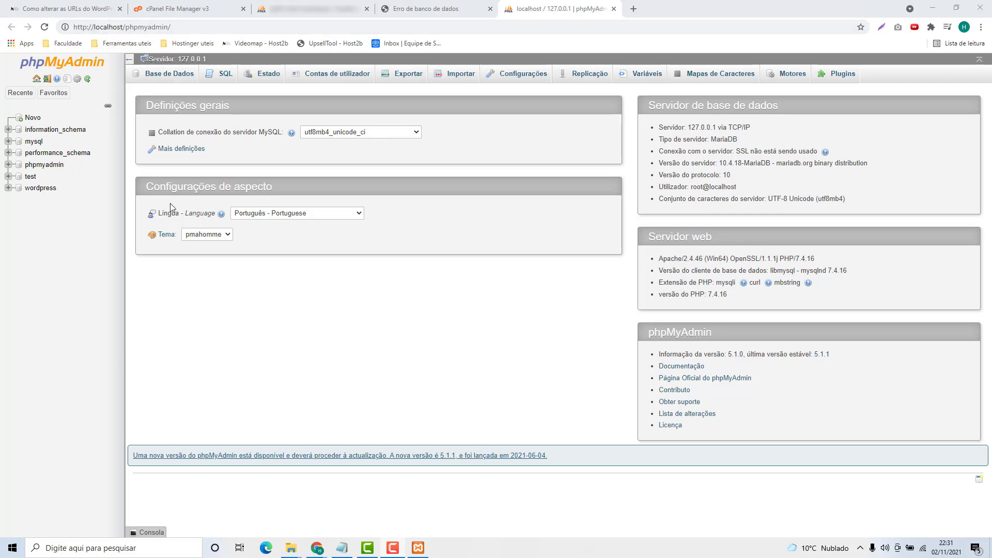
pyautogui.click(43, 191)
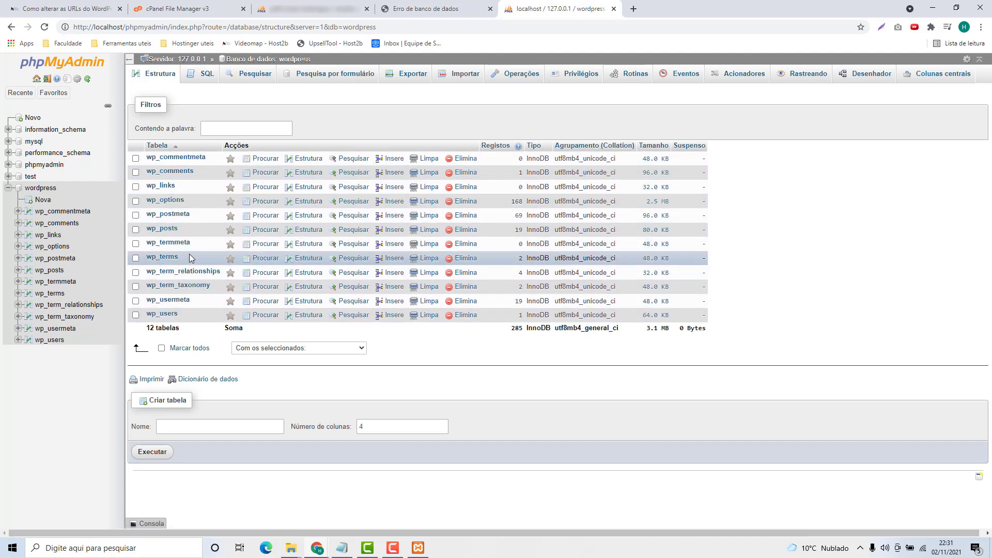
# - Export the local wordpress database in SQL format using the quick export method
pyautogui.click(310, 9)
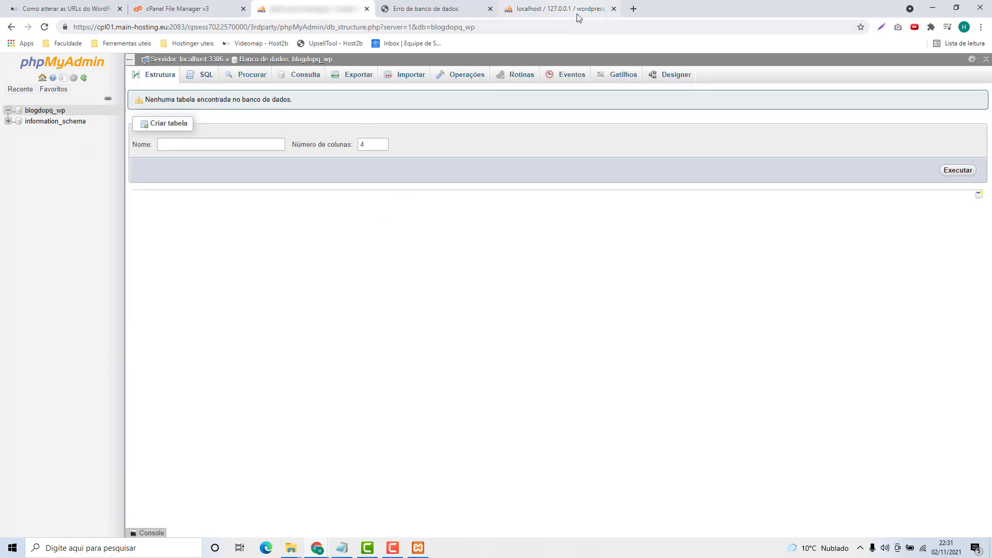
pyautogui.click(561, 8)
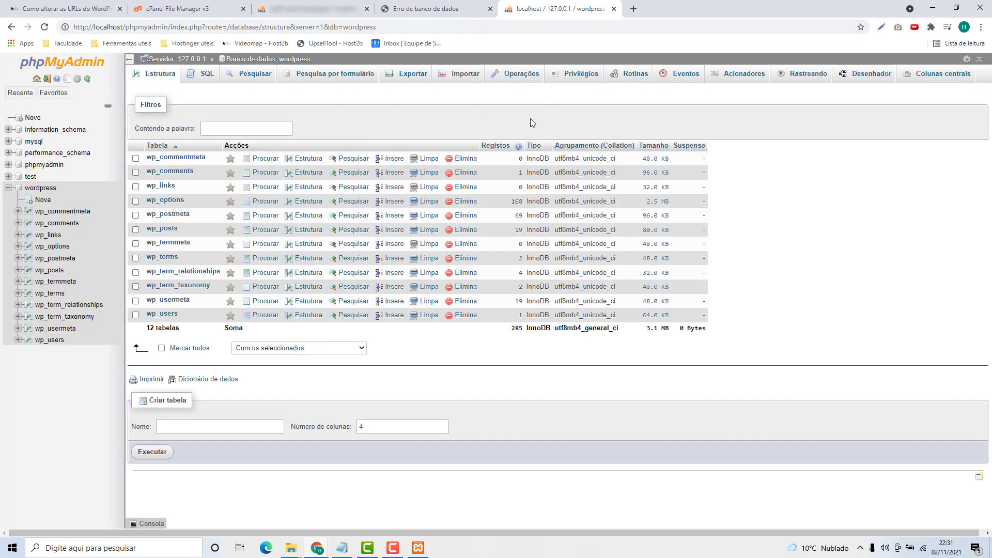
pyautogui.click(413, 78)
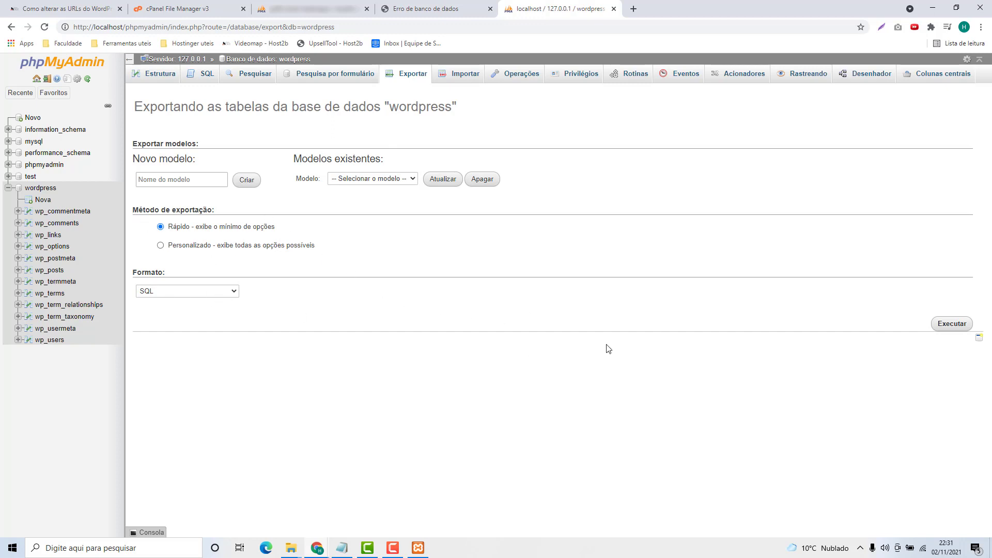
pyautogui.click(945, 324)
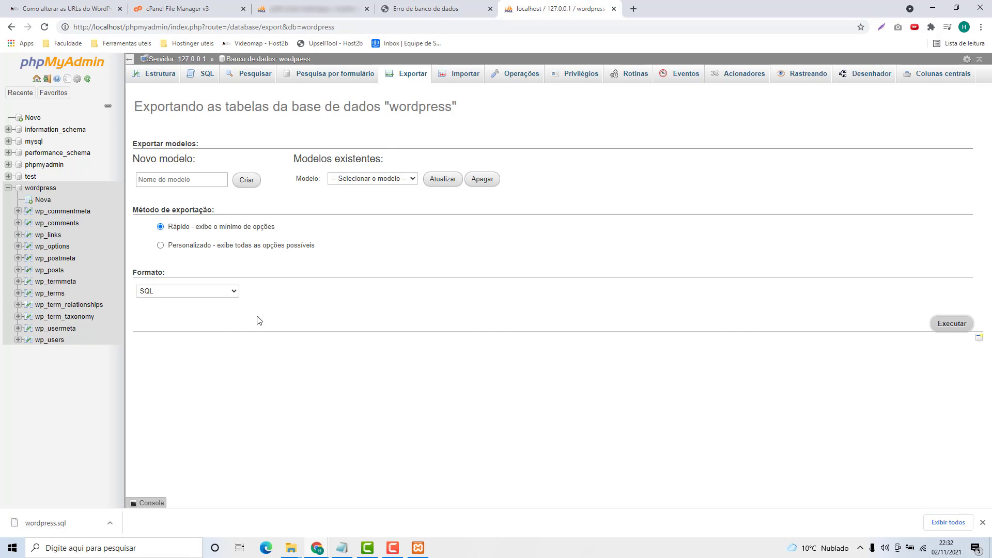
# - Import wordpress.sql from Downloads into the hosted blogdopq_wp database in SQL format
pyautogui.click(310, 10)
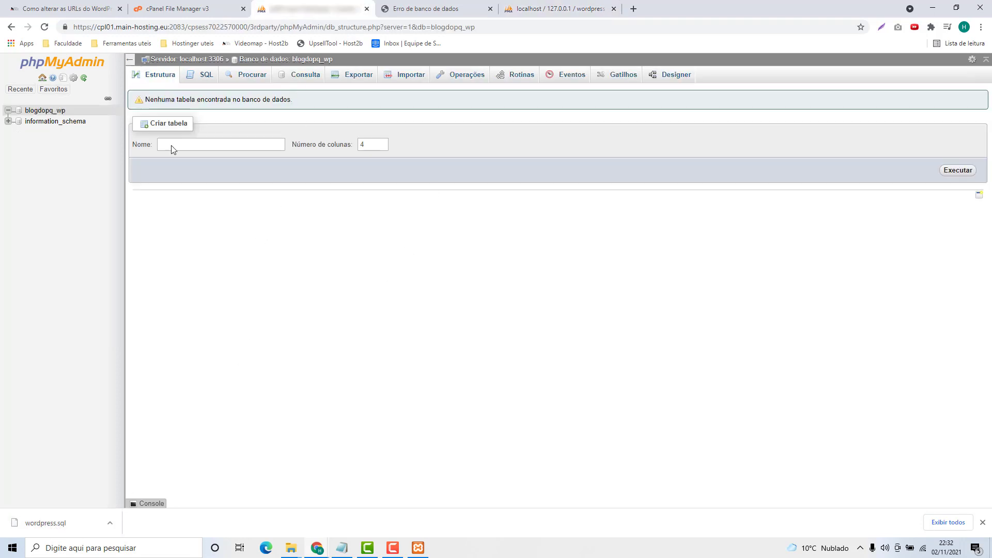
pyautogui.click(412, 78)
pyautogui.click(405, 78)
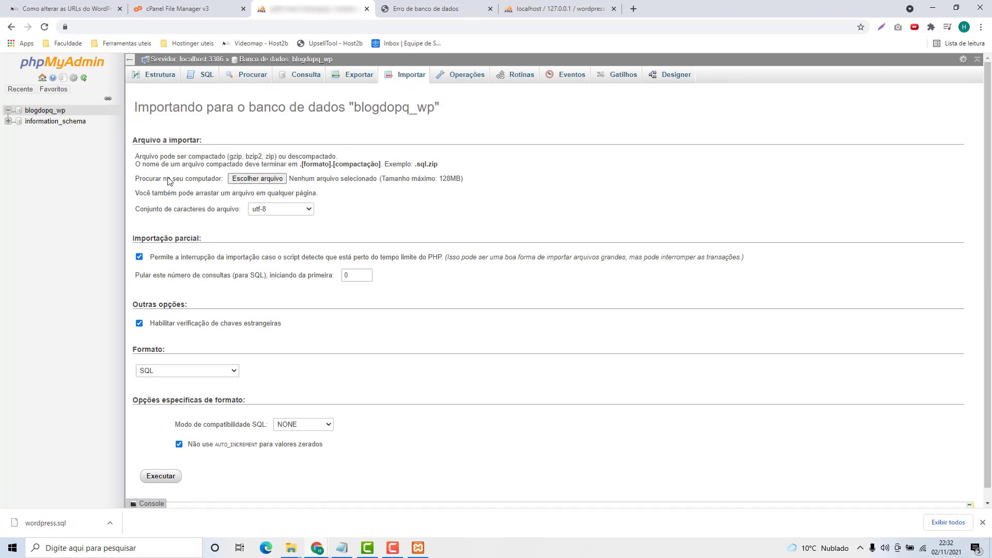
pyautogui.click(257, 178)
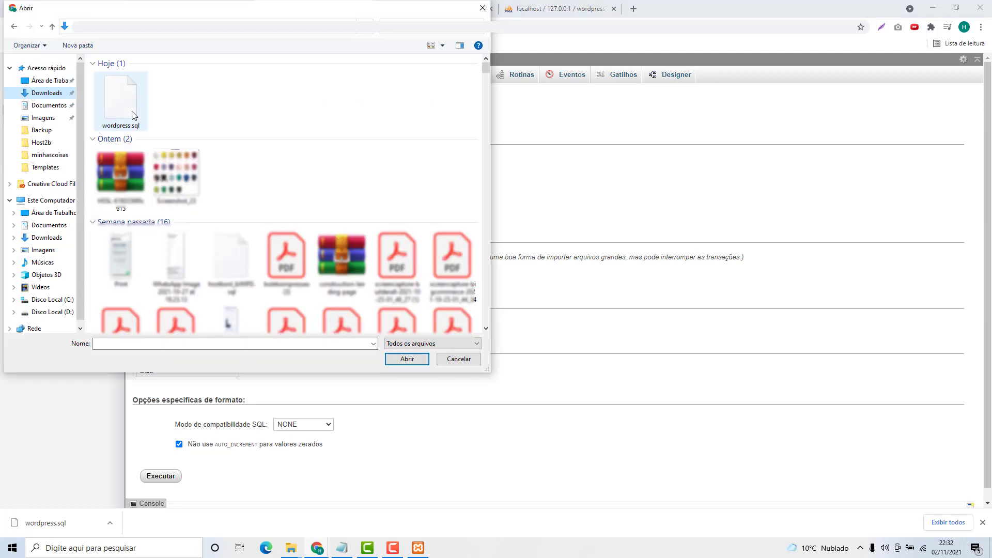
pyautogui.doubleClick(124, 103)
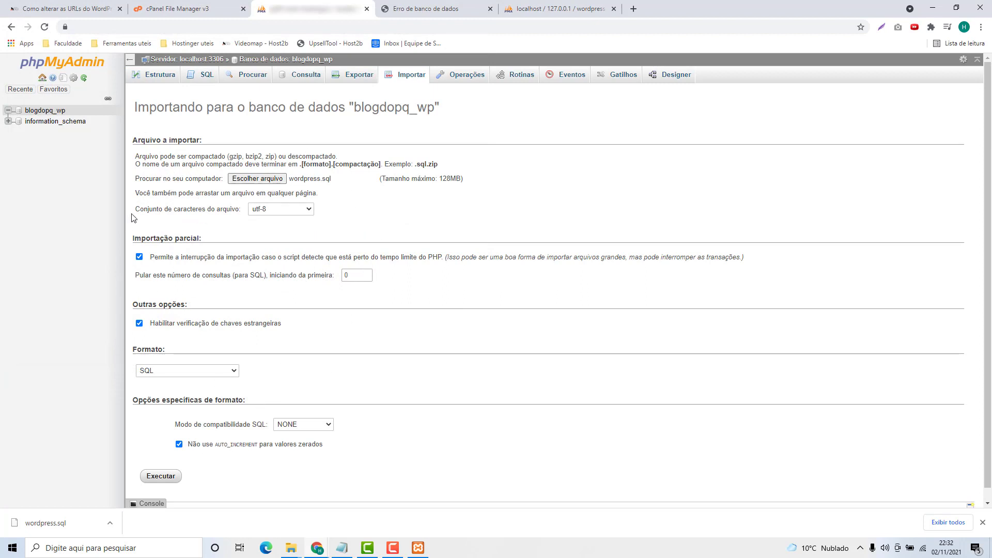
pyautogui.scroll(-1, 287, 389)
pyautogui.click(160, 464)
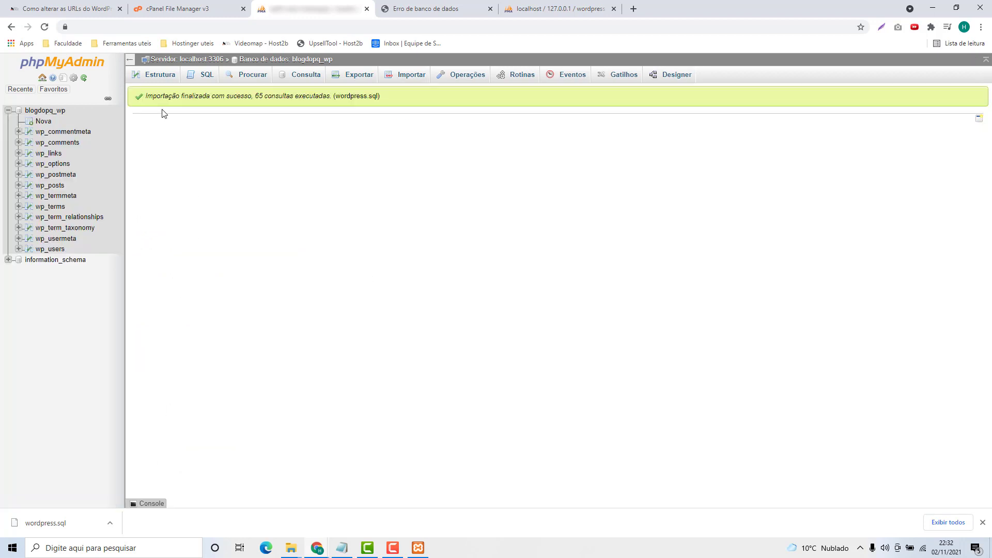
# - Review the tables of the hosted blogdopq_wp database and browse the wp_options table for its site URLs
pyautogui.click(52, 111)
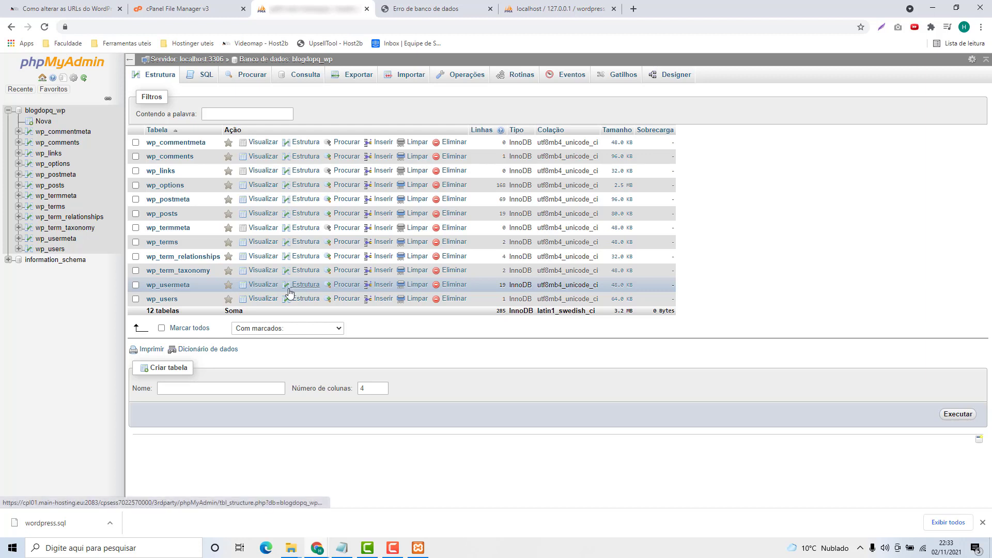
pyautogui.click(983, 523)
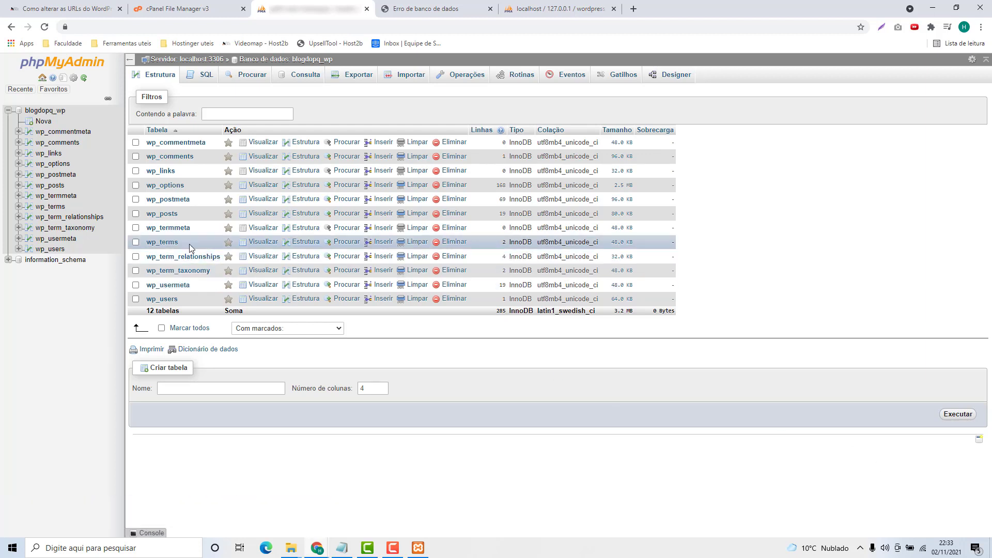
pyautogui.click(158, 188)
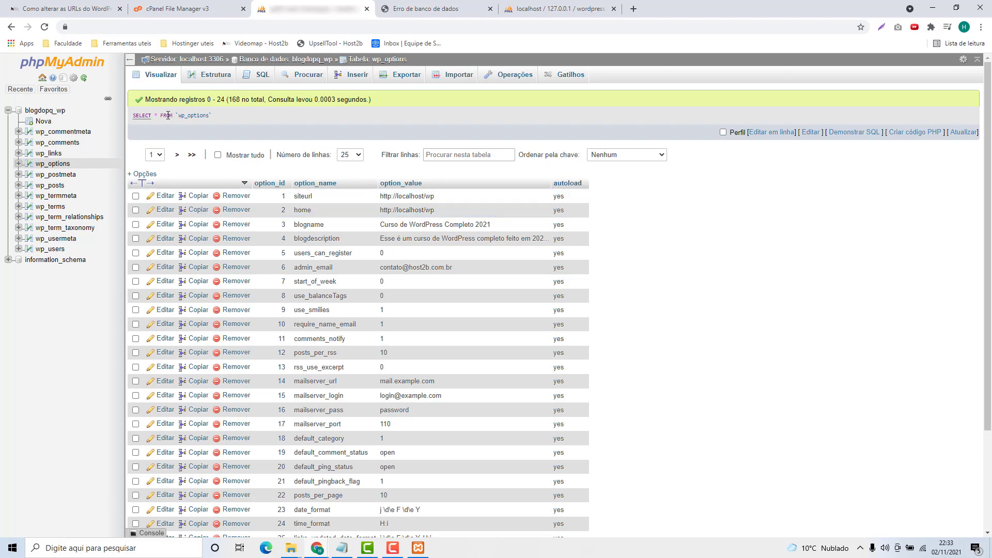
# - Copy the two UPDATE wp_posts statements from the article "Como alterar as URLs do WordPress"
pyautogui.click(62, 10)
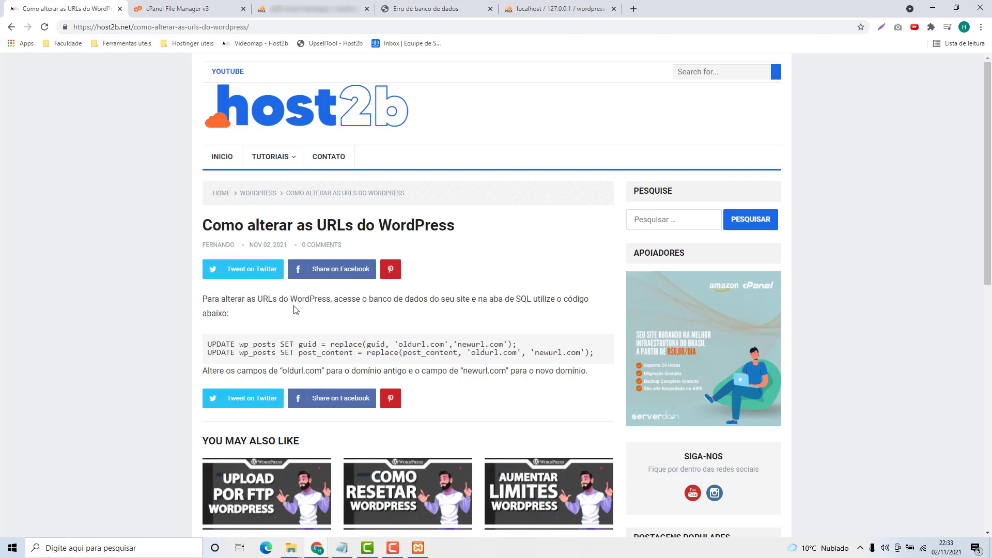
pyautogui.scroll(-1, 295, 308)
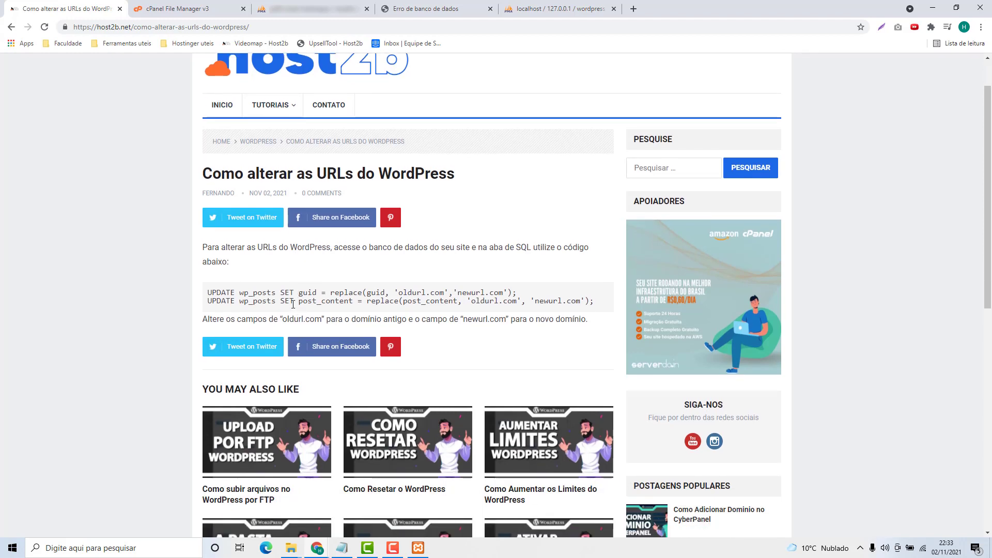
pyautogui.doubleClick(212, 292)
pyautogui.click(211, 290)
pyautogui.moveTo(208, 292); pyautogui.dragTo(601, 306)
pyautogui.hotkey('ctrl', 'c')
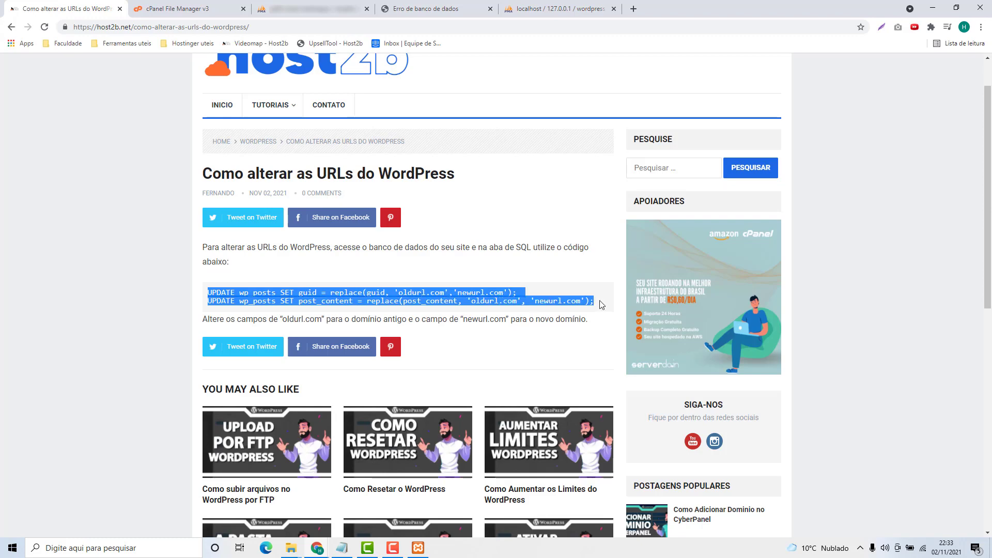
# - Open the hosted wp_options table's SQL editor in a separate tab and replace its default query with the copied UPDATE statements
pyautogui.click(317, 15)
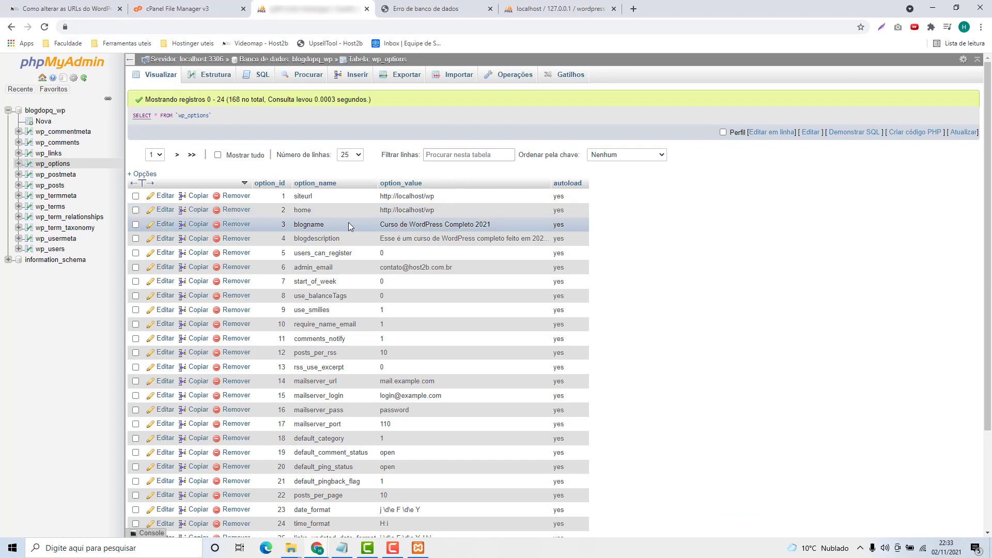
pyautogui.middleClick(263, 76)
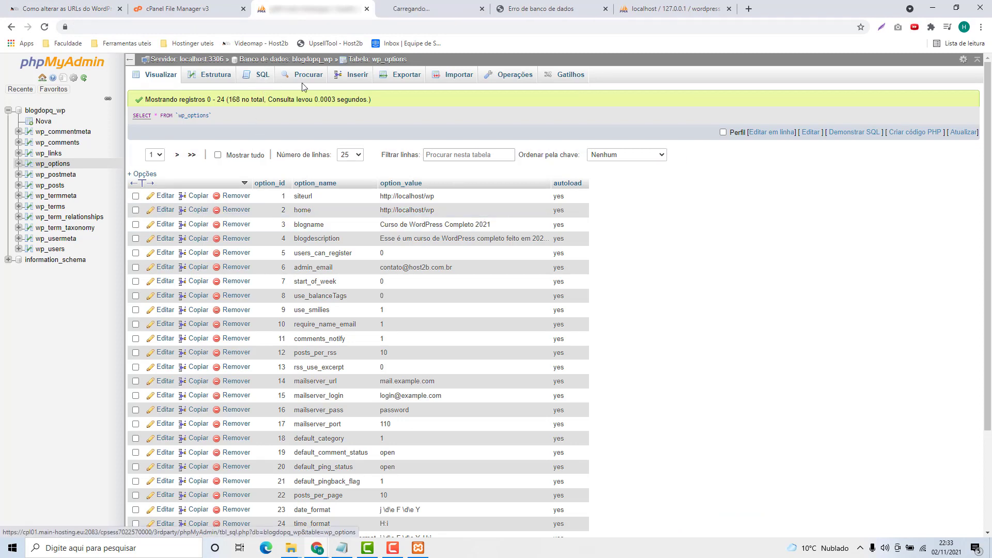
pyautogui.click(437, 9)
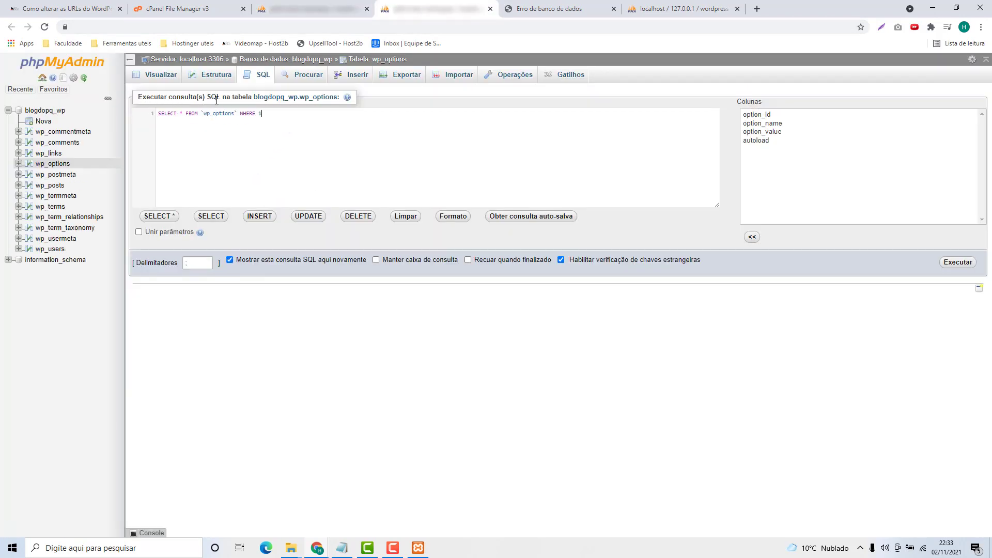
pyautogui.moveTo(276, 113); pyautogui.dragTo(166, 116)
pyautogui.press('BackSpace')
pyautogui.hotkey('ctrl', 'v')
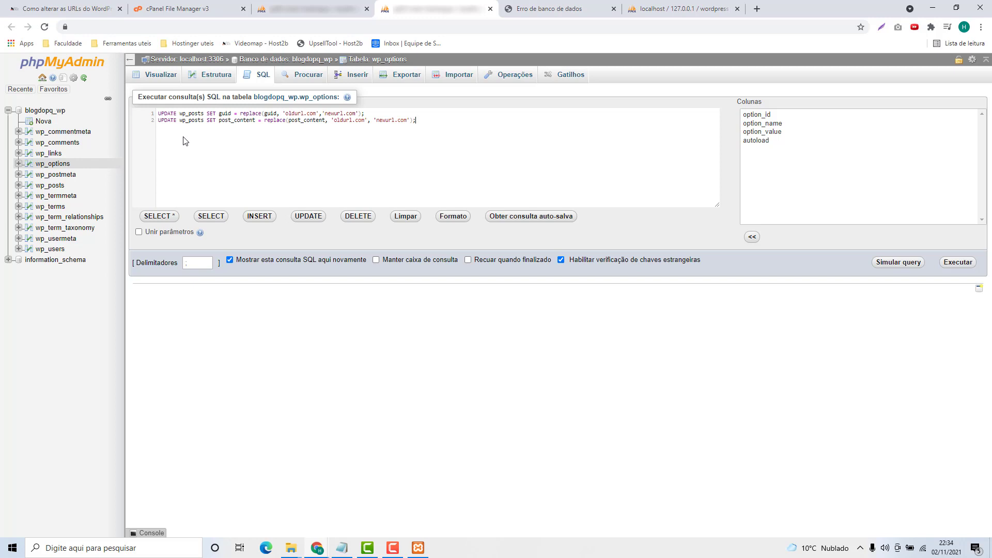
# - Replace the oldurl.com placeholder in the UPDATE wp_posts statements with the old site address localhost/wp
pyautogui.click(160, 113)
pyautogui.moveTo(317, 113); pyautogui.dragTo(286, 113)
pyautogui.click(308, 7)
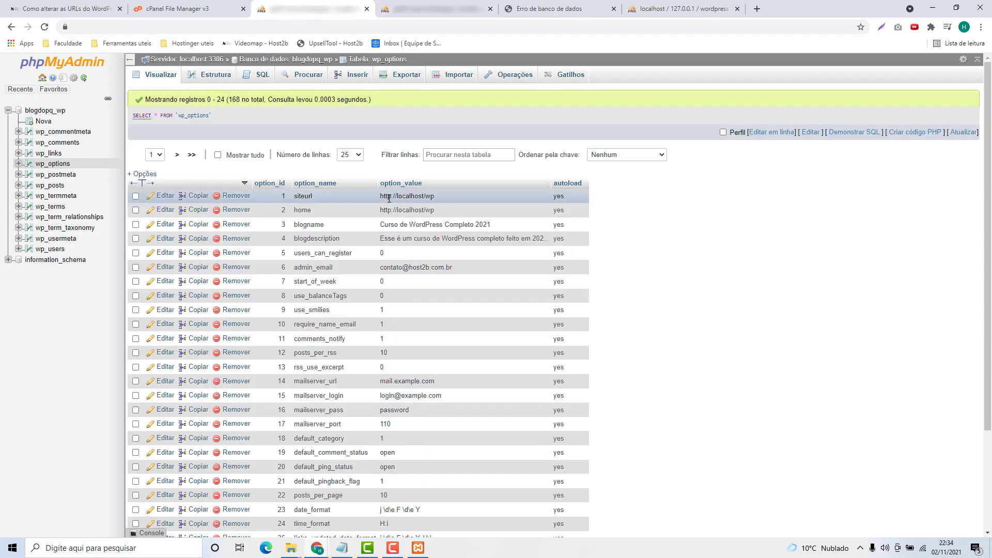
pyautogui.click(429, 9)
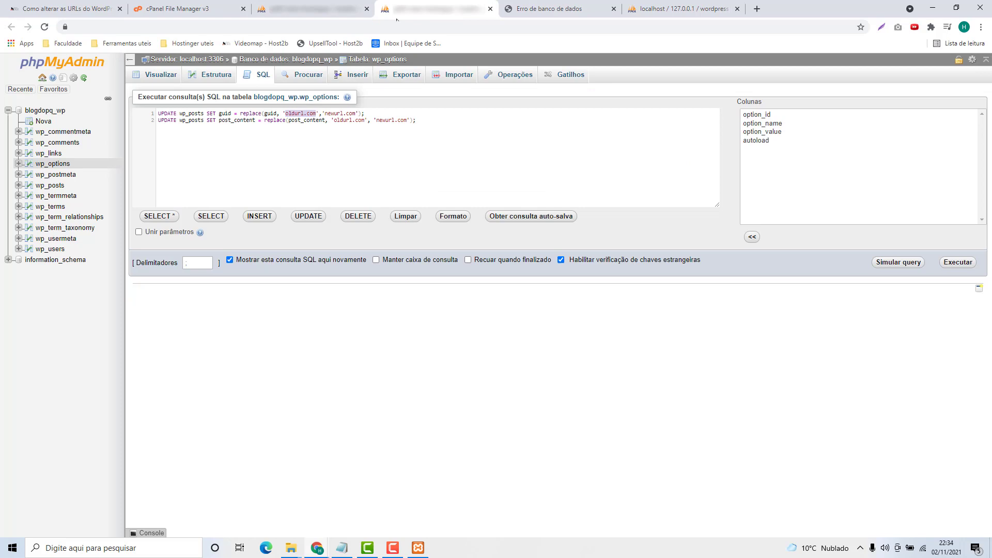
pyautogui.click(318, 113)
pyautogui.moveTo(317, 114); pyautogui.dragTo(287, 113)
pyautogui.click(308, 9)
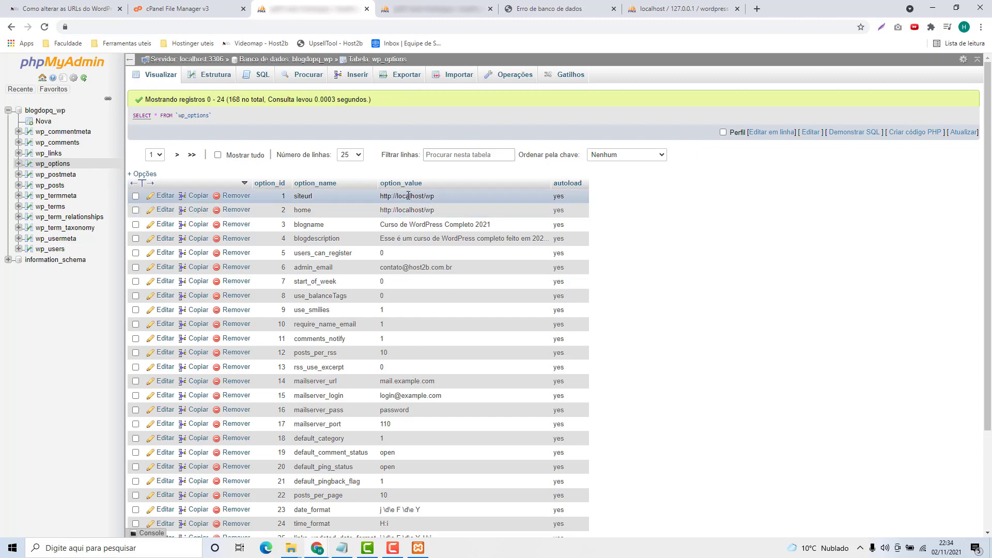
pyautogui.click(409, 8)
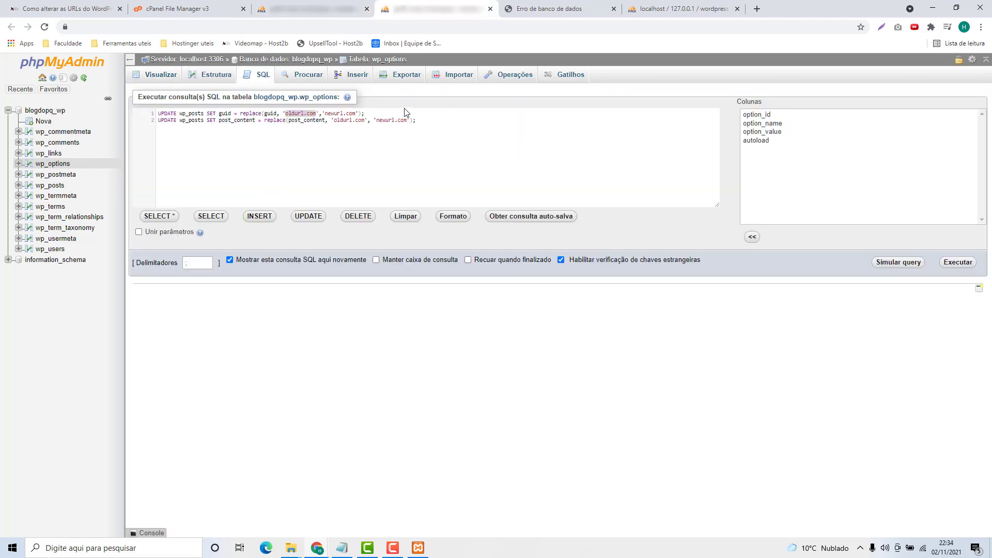
pyautogui.write('localhost/wp')
pyautogui.moveTo(335, 120); pyautogui.dragTo(365, 120)
pyautogui.write('loca')
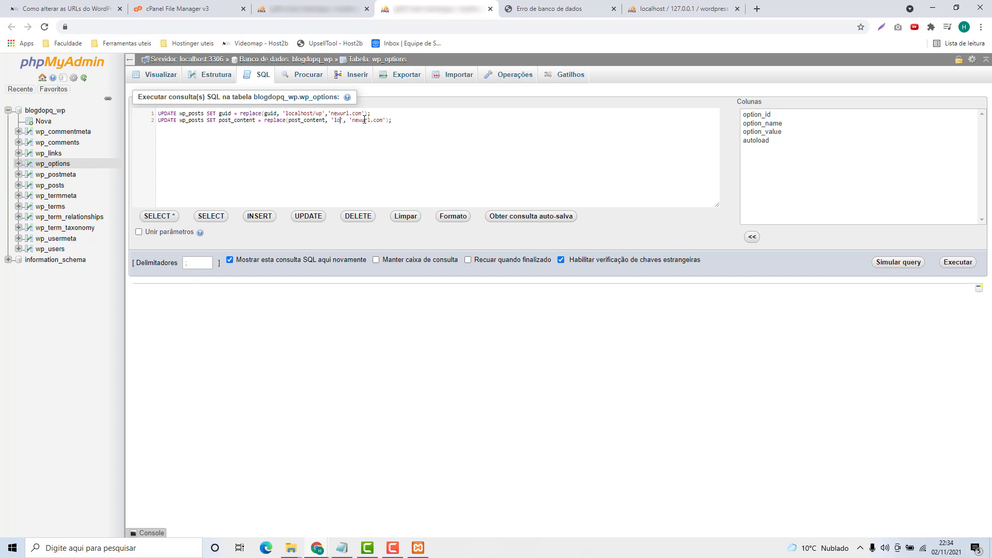